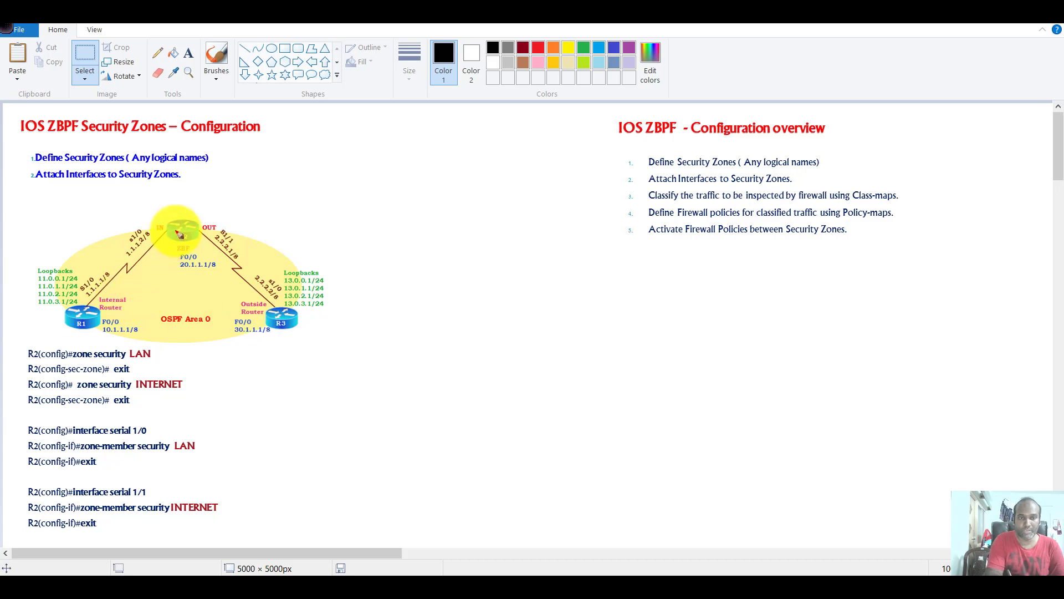
Sketch trial red annotations around R2, R1 and R3, then clear them all.
mouse_move(179, 252)
left_mouse_down()
mouse_move(206, 214)
mouse_move(214, 222)
left_mouse_up()
mouse_move(178, 187)
left_mouse_down()
mouse_move(194, 198)
mouse_move(225, 185)
left_mouse_up()
left_click_drag(109, 291, 144, 254)
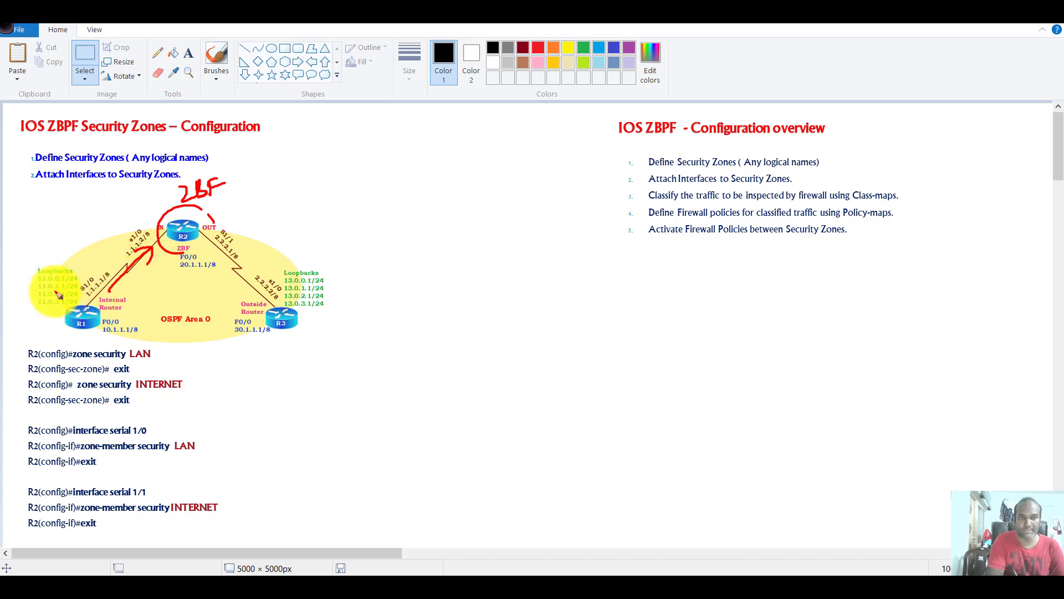
mouse_move(47, 278)
left_mouse_down()
mouse_move(46, 289)
mouse_move(77, 285)
left_mouse_up()
mouse_move(221, 264)
left_mouse_down()
mouse_move(269, 304)
mouse_move(294, 280)
left_mouse_up()
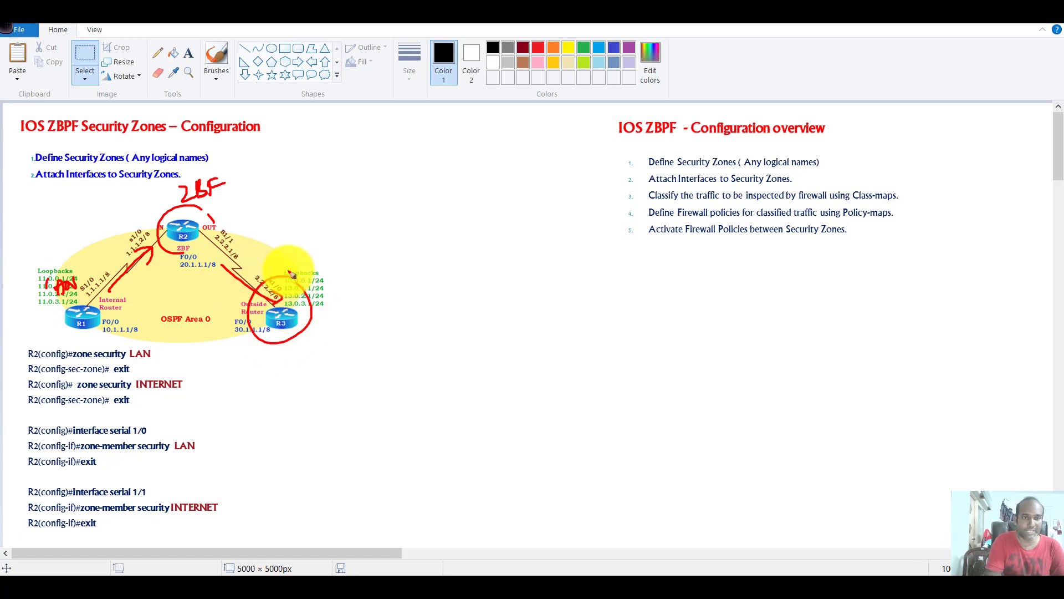
key("ctrl+shift+7")
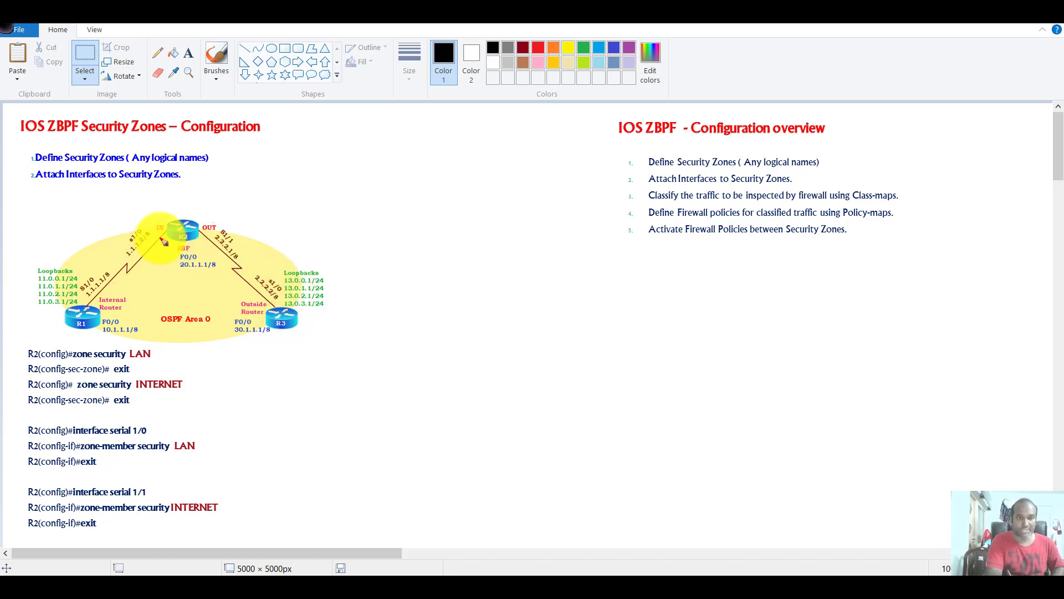
left_click_drag(162, 241, 212, 235)
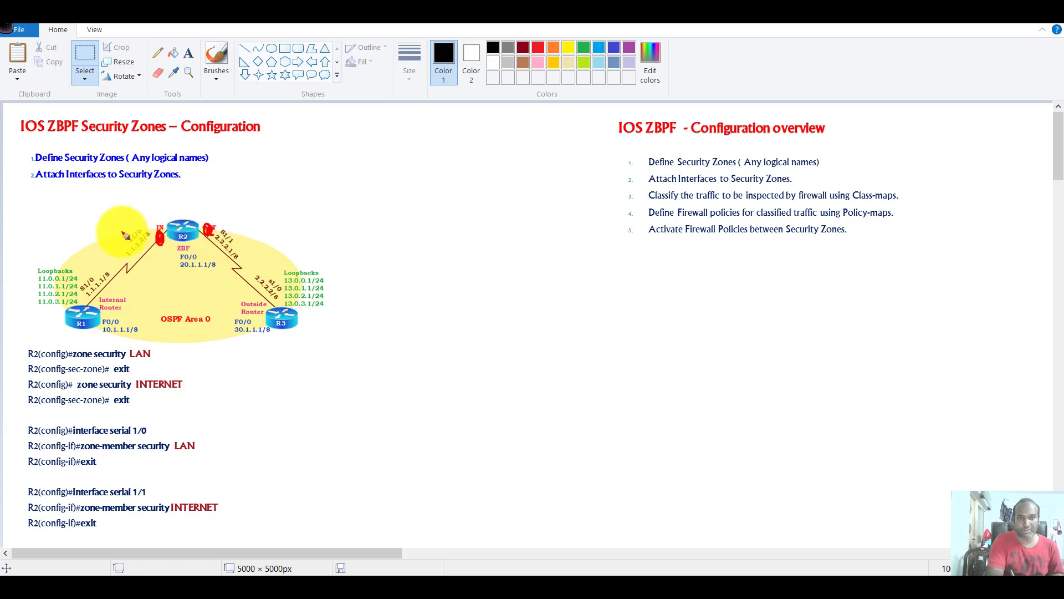
mouse_move(123, 215)
left_mouse_down()
mouse_move(122, 229)
mouse_move(165, 214)
left_mouse_up()
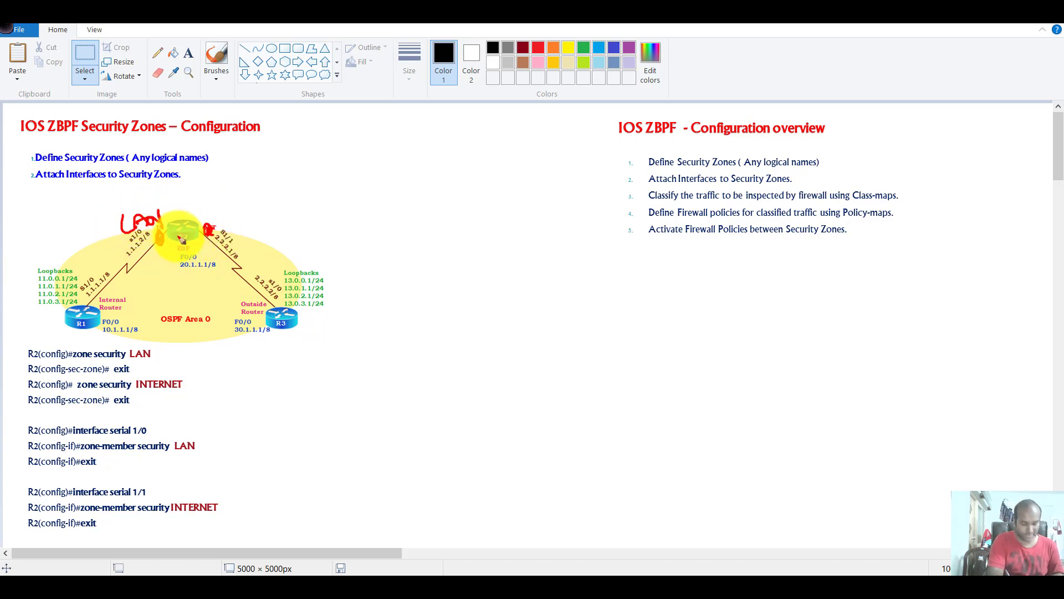
key("Escape")
With the freehand brush, write LAN left of R2 and INTERNET to its right.
left_click(216, 54)
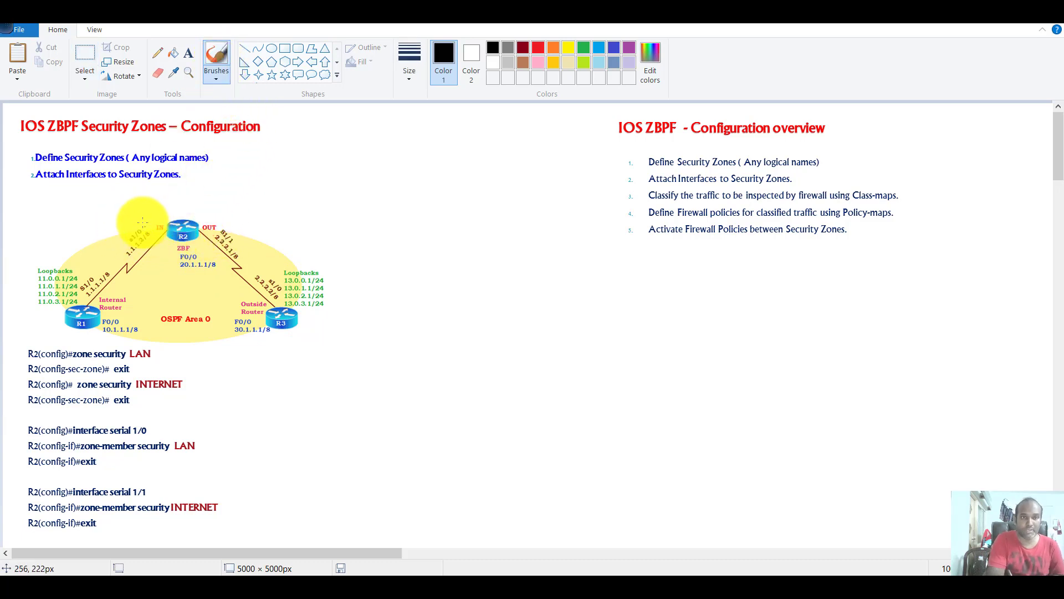
mouse_move(140, 210)
left_mouse_down()
mouse_move(149, 225)
mouse_move(160, 218)
left_mouse_up()
left_click_drag(159, 223, 205, 223)
left_click_drag(201, 208, 210, 223)
mouse_move(213, 222)
left_mouse_down()
mouse_move(222, 209)
mouse_move(228, 222)
left_mouse_up()
left_click_drag(223, 209, 242, 221)
left_click_drag(235, 209, 285, 211)
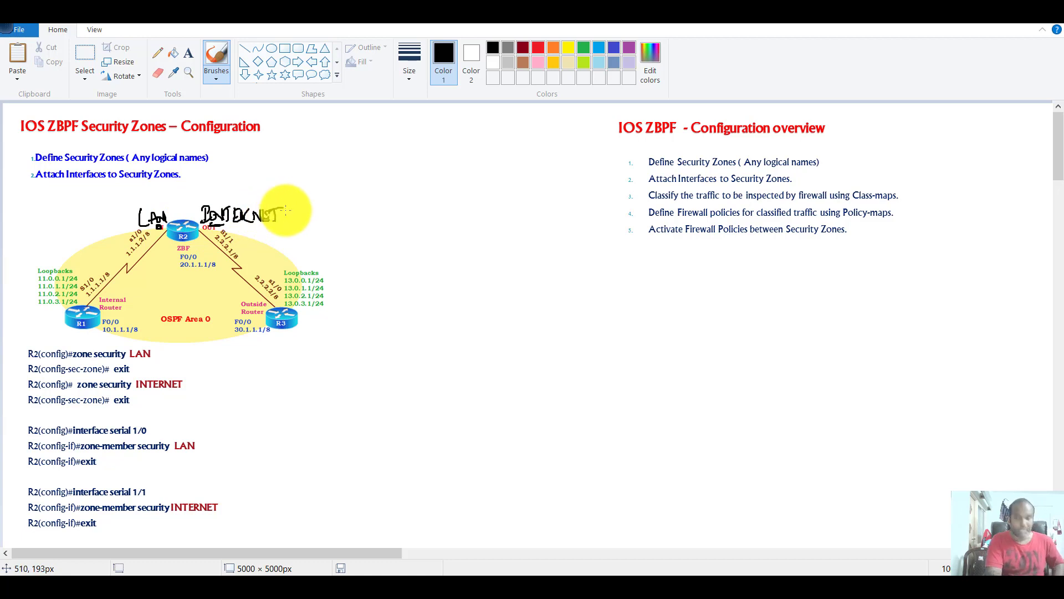
mouse_move(710, 143)
left_mouse_down()
mouse_move(831, 142)
mouse_move(883, 105)
left_mouse_up()
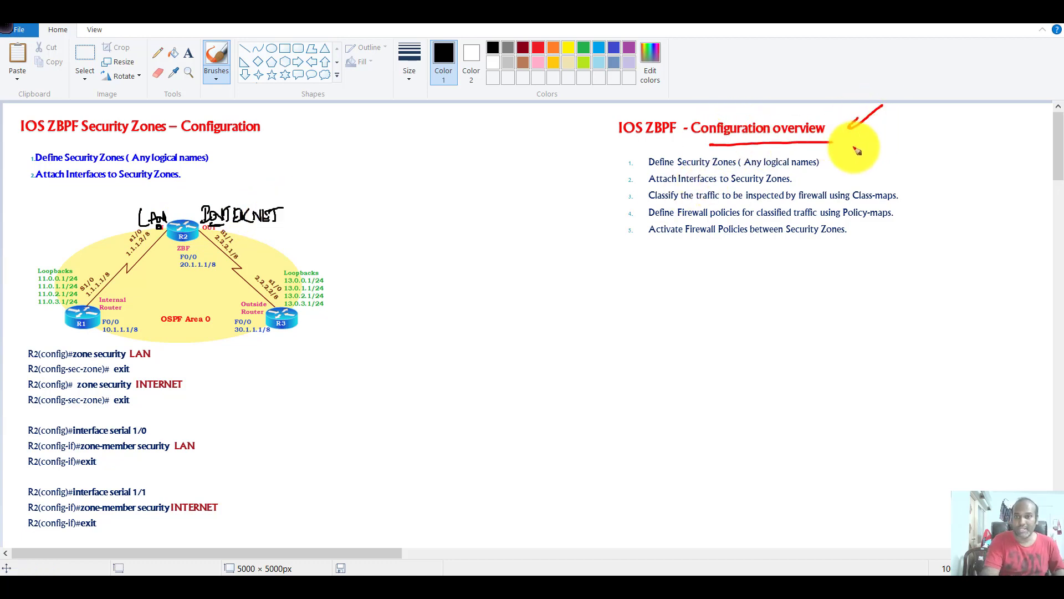
left_click_drag(619, 163, 652, 152)
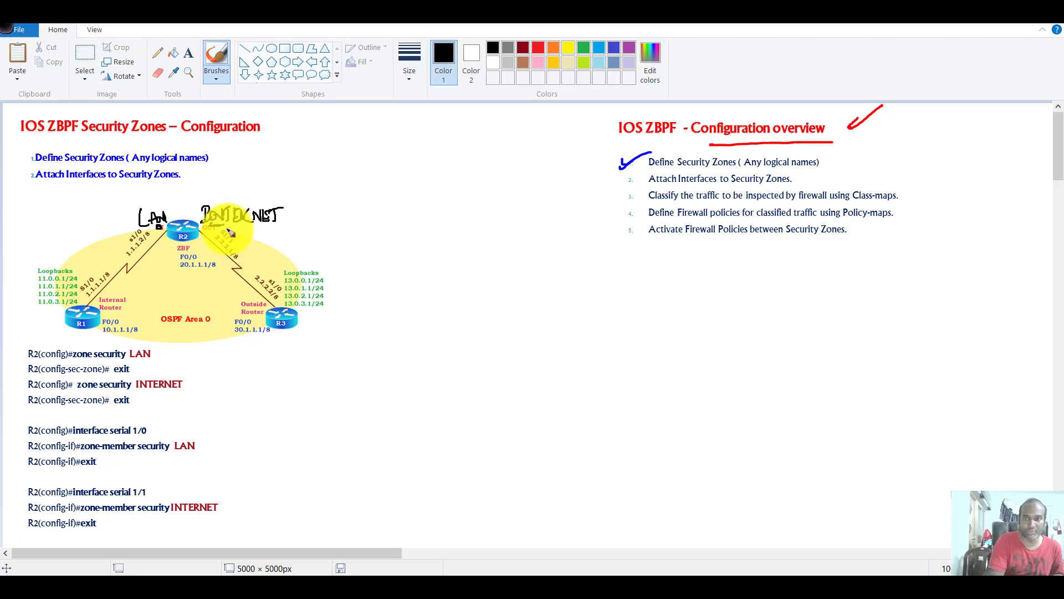
left_click_drag(619, 179, 803, 179)
left_click_drag(816, 173, 820, 184)
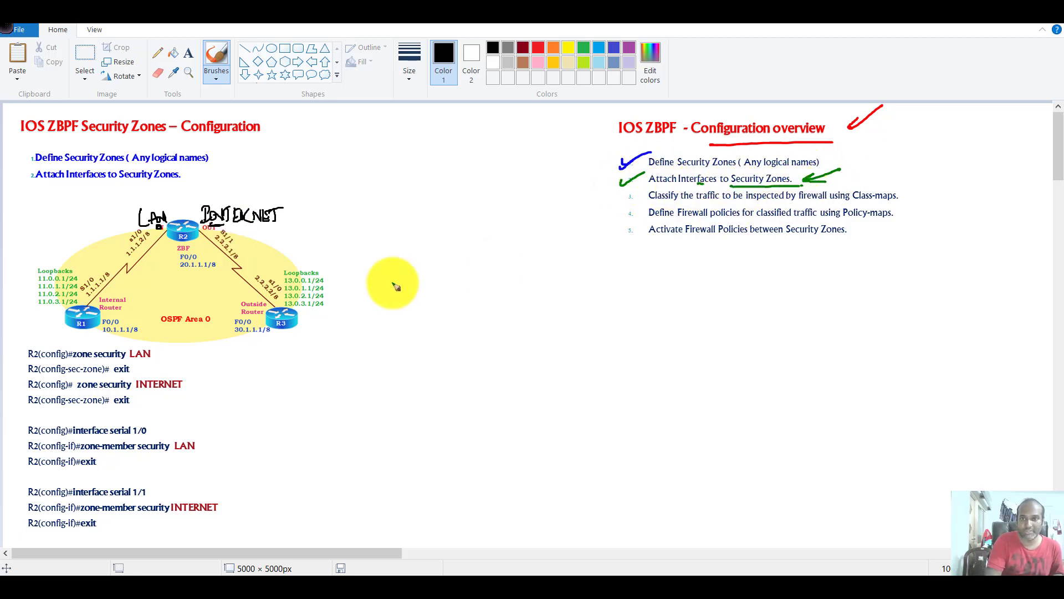
left_click_drag(165, 236, 166, 233)
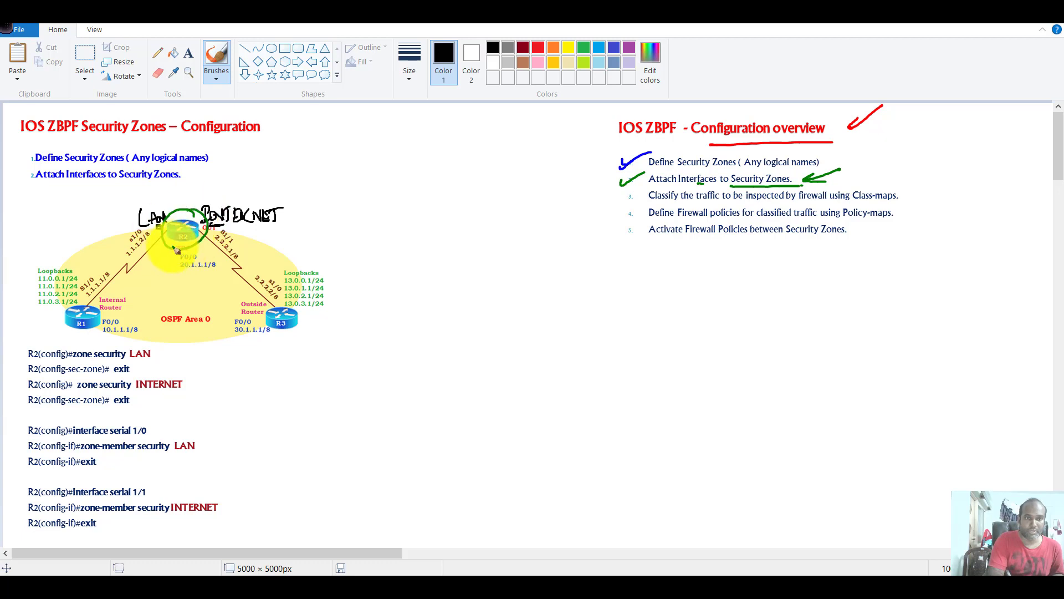
left_click(210, 241)
key("r")
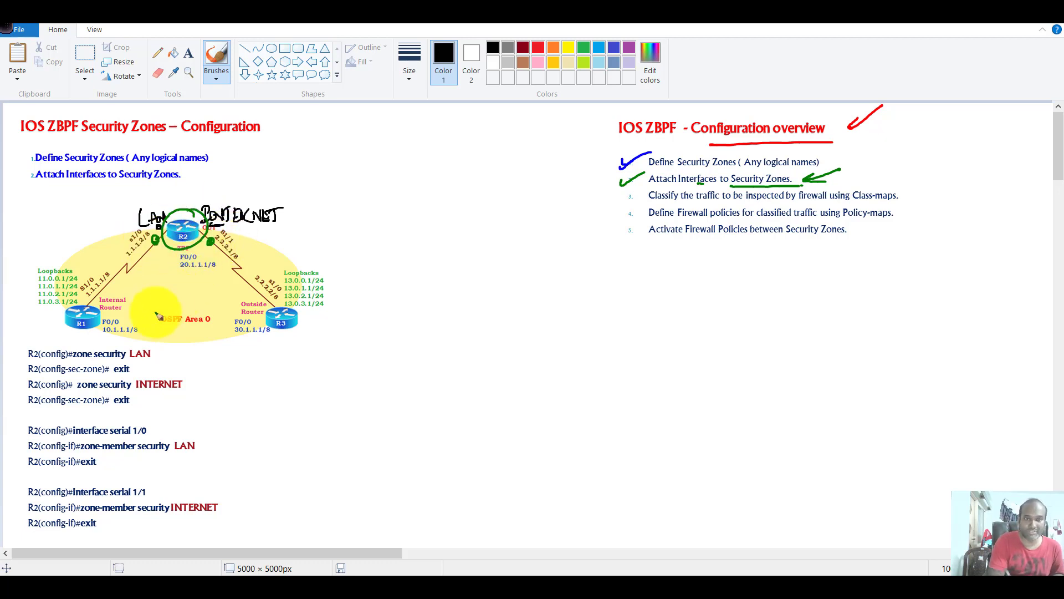
left_click_drag(115, 317, 241, 312)
left_click_drag(231, 308, 231, 320)
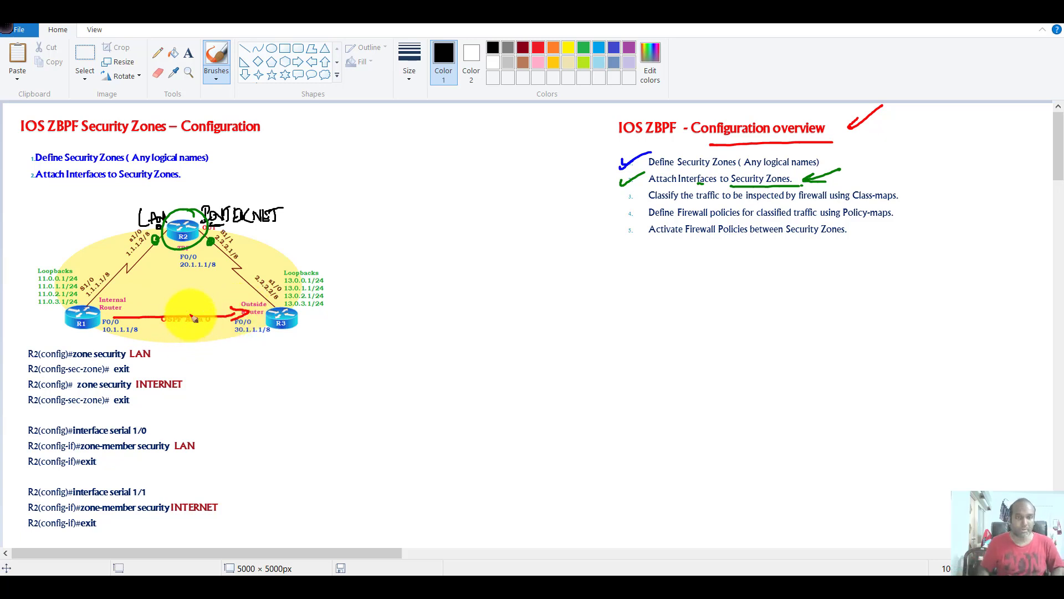
key("e")
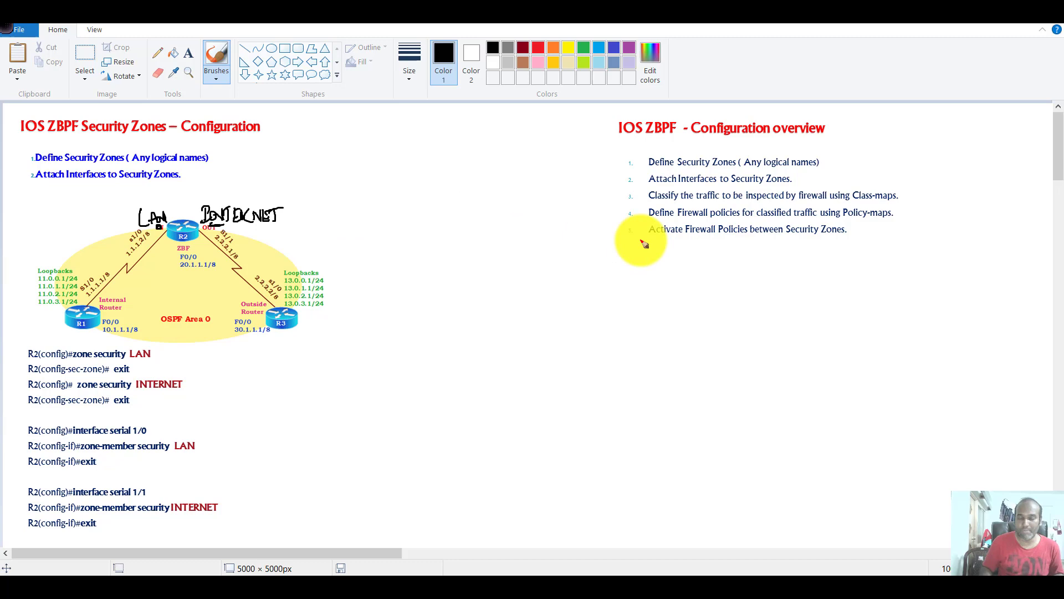
List R1's interfaces and addresses with show ip int brief.
left_click(594, 591)
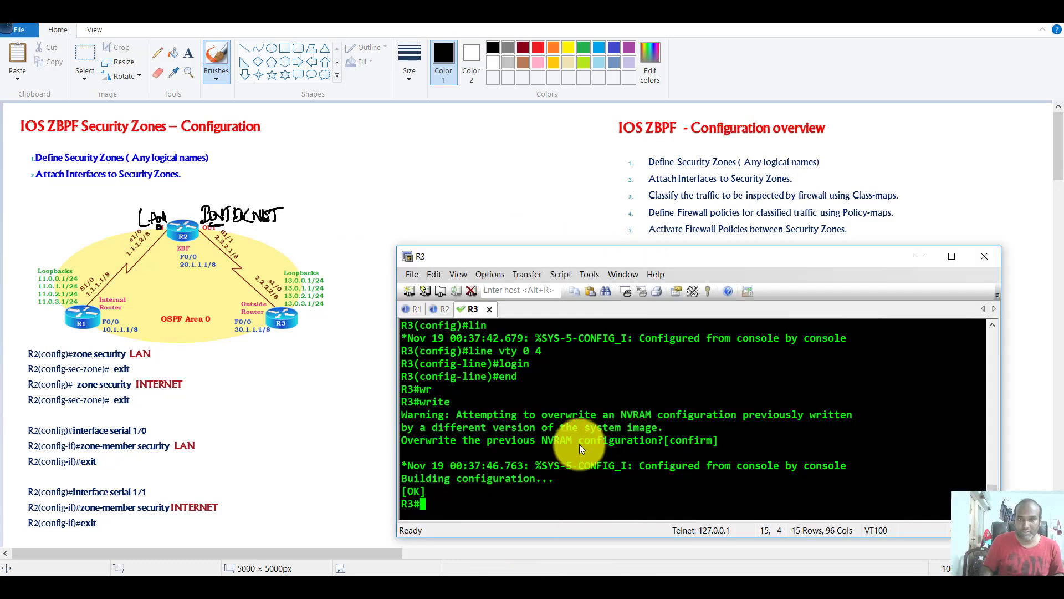
left_click(417, 312)
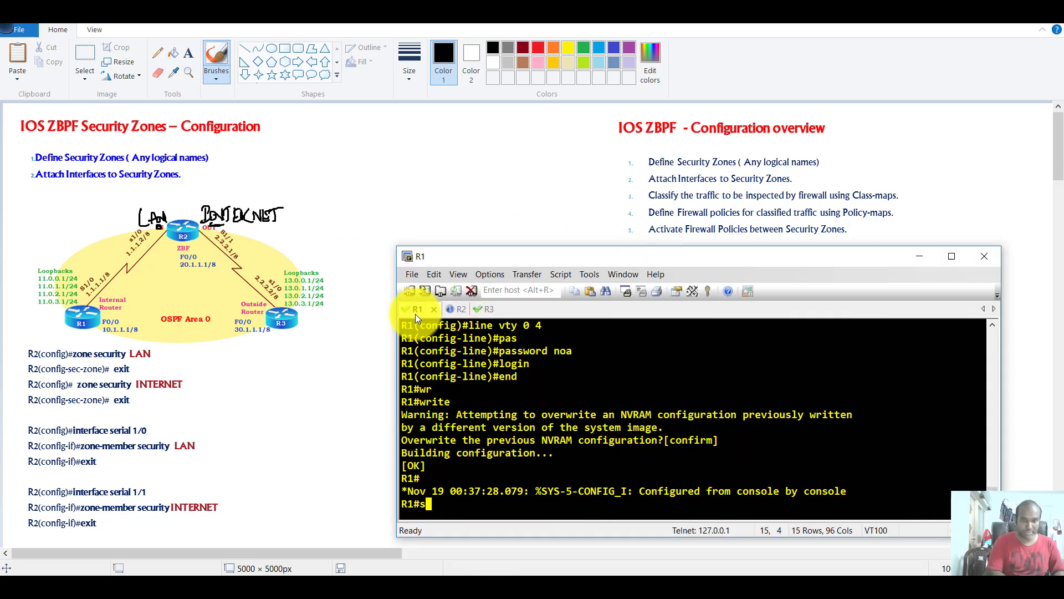
type("show ip int br")
key("Tab")
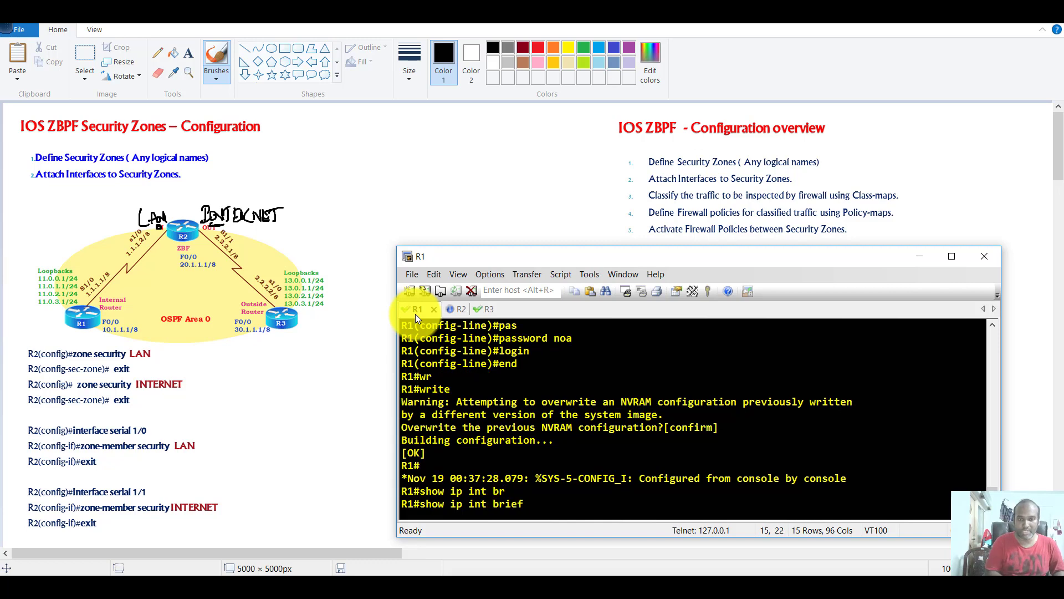
key("Return")
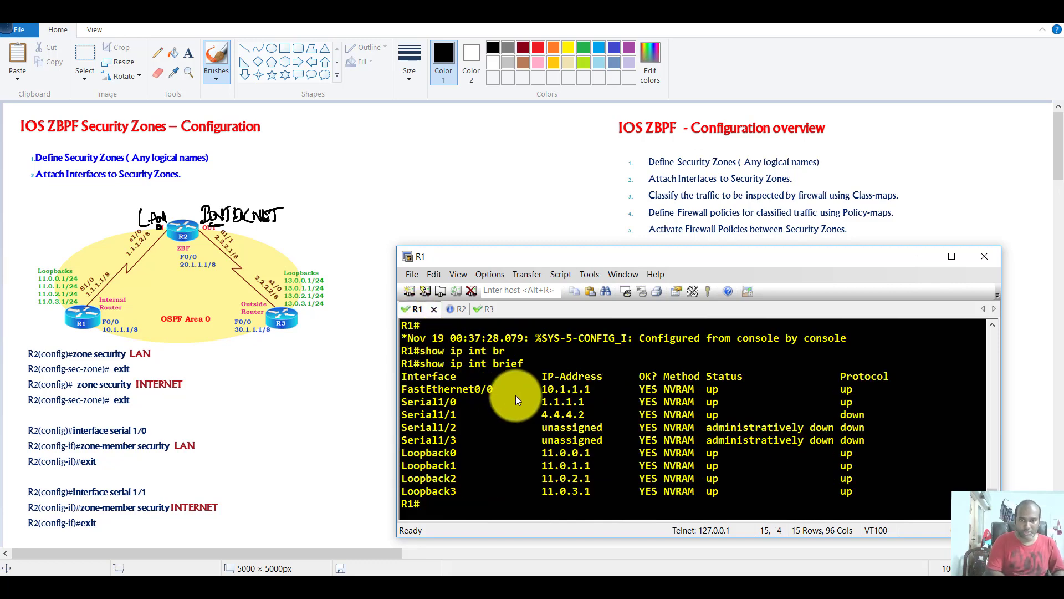
On R1, configure router ospf 1 with network 0.0.0.0 0.0.0.0 area 0.
type("con t")
key("Return")
key("Return")
type("conf t")
key("Return")
type("router ospf 1")
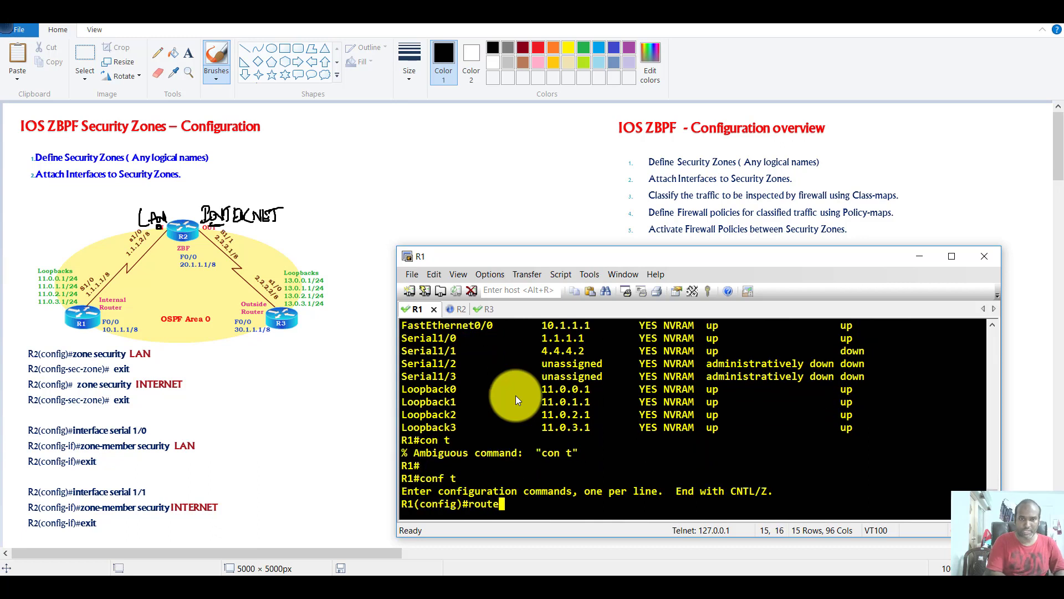
key("Return")
type("net")
key("Tab")
type("0")
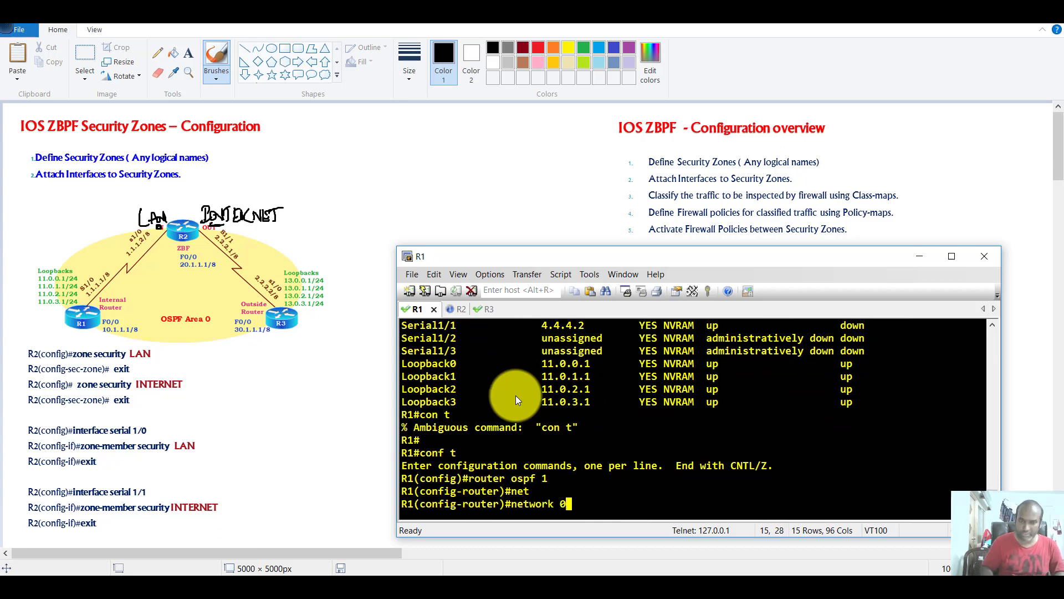
type(".0.0.0 0.0.0.0 a")
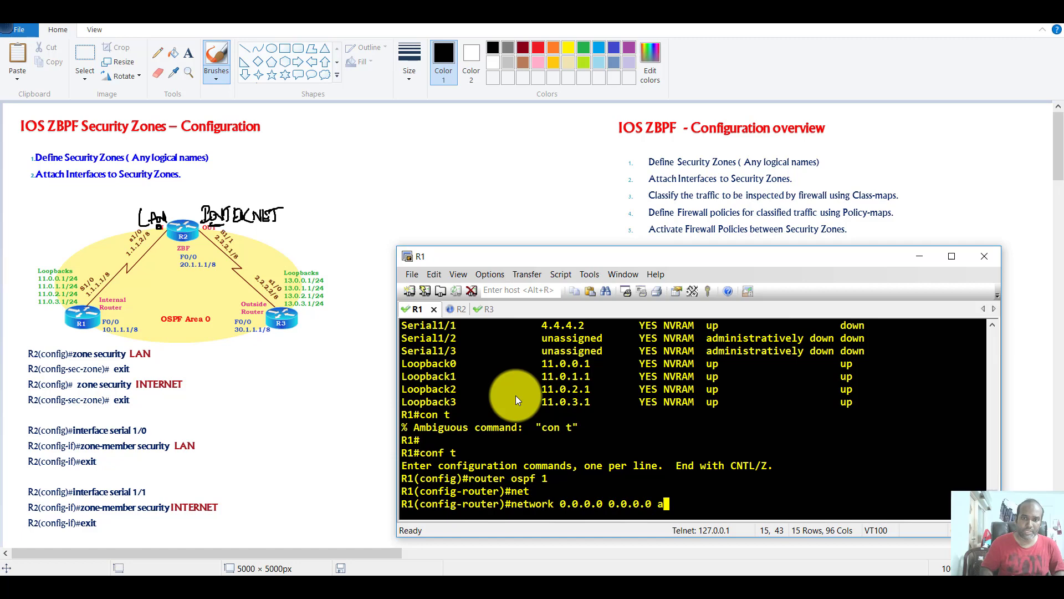
type(" 0")
key("Return")
type("exit")
key("Return")
Show R1's command history with do sh his and select the OSPF lines.
type("dosh")
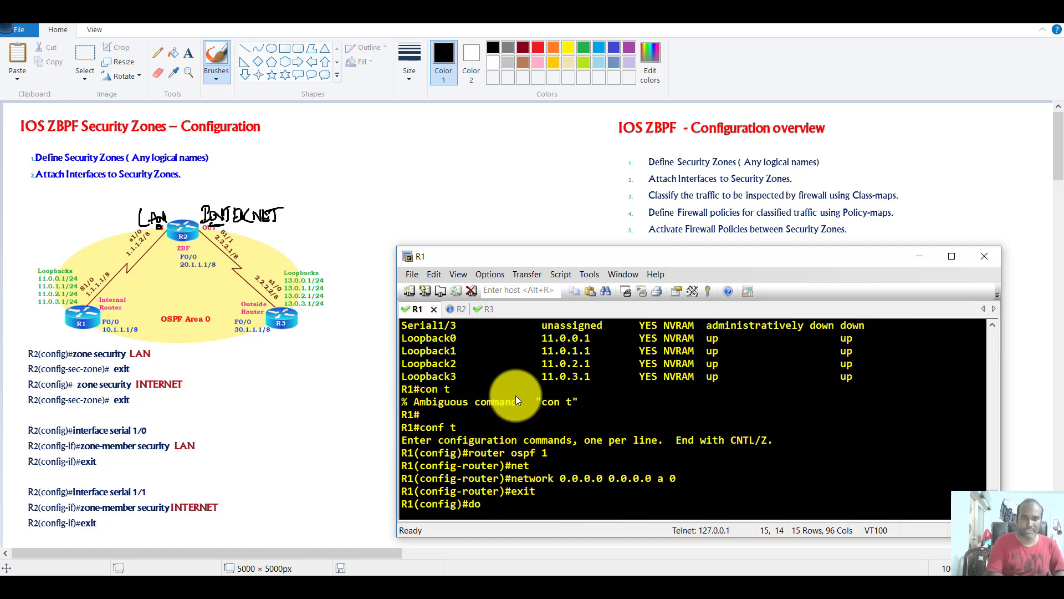
key("BackSpace")
key("BackSpace")
key("BackSpace")
type("shhis")
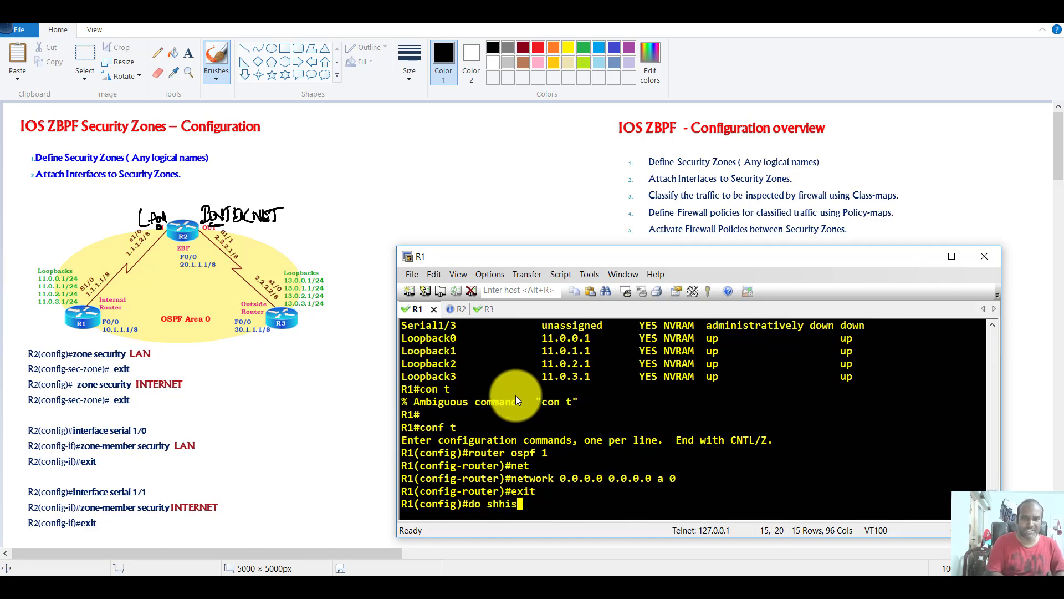
key("Return")
type("do sh his")
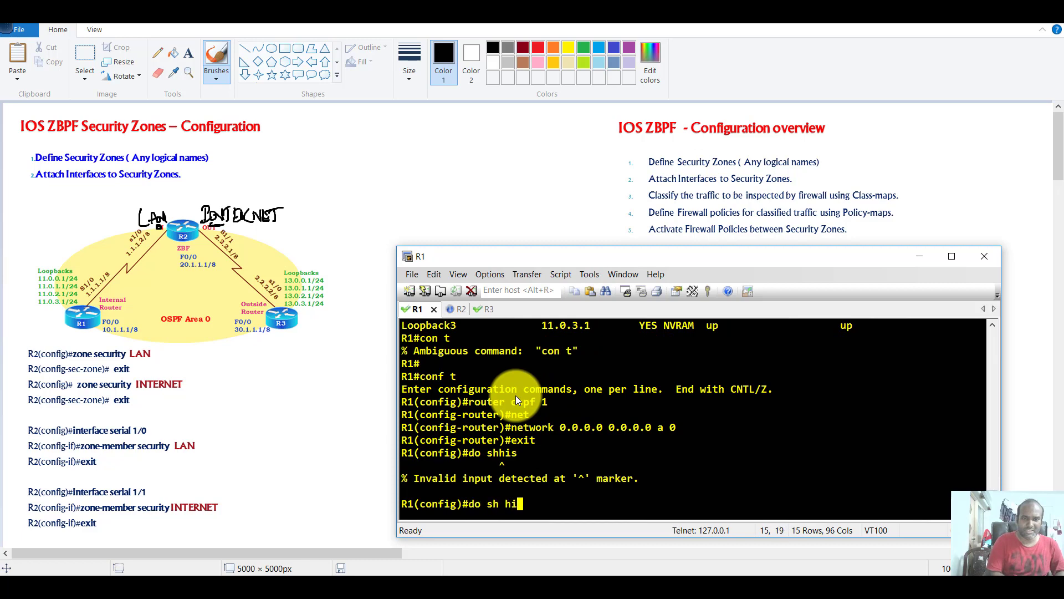
key("Return")
left_click_drag(410, 439, 463, 464)
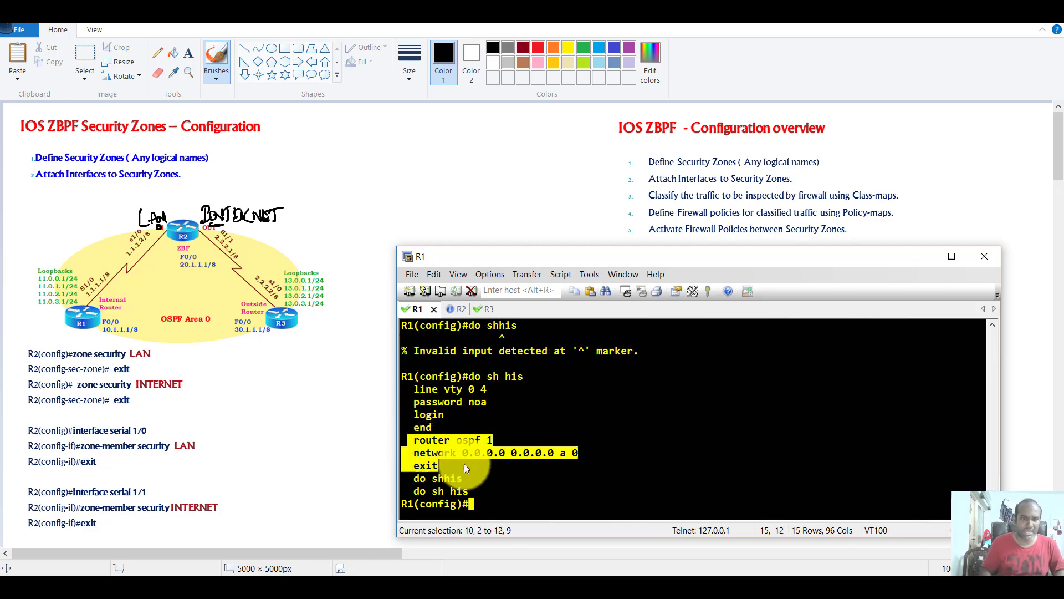
Paste the OSPF configuration into R2 from global configuration mode.
left_click(455, 309)
key("Return")
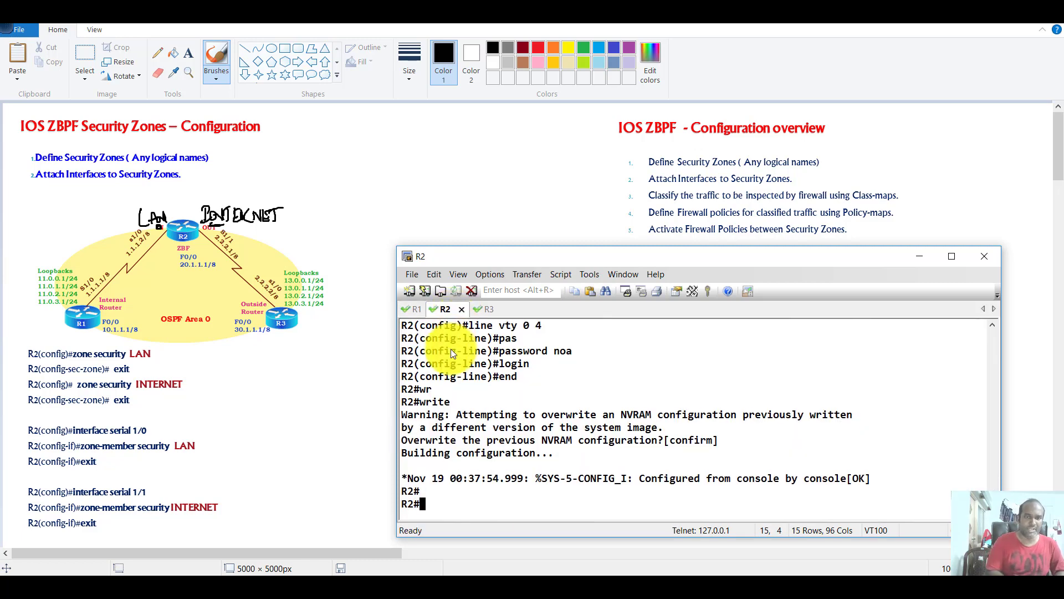
type("con t")
key("Return")
type("conf t")
key("Return")
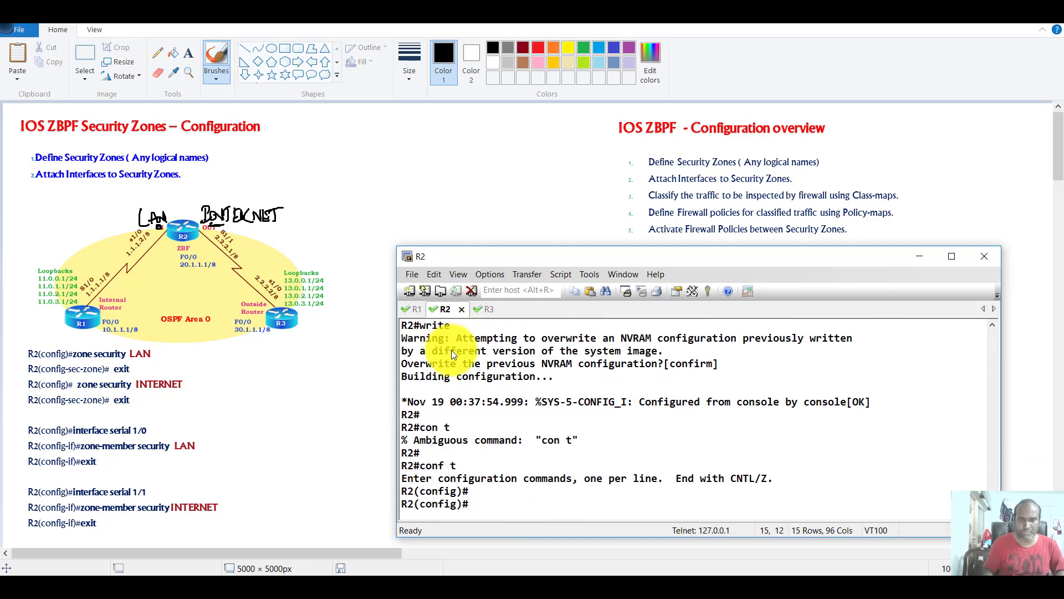
right_click(451, 350)
key("Return")
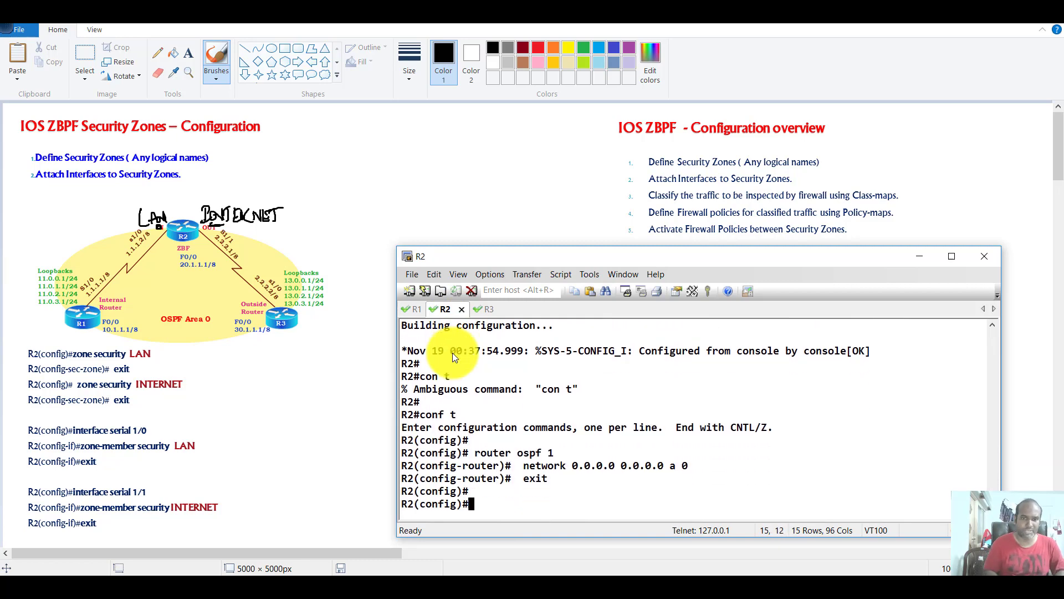
Paste the same OSPF configuration into R3 and highlight its network statement.
left_click(480, 309)
key("Return")
key("Return")
type("conf t")
key("Return")
key("Return")
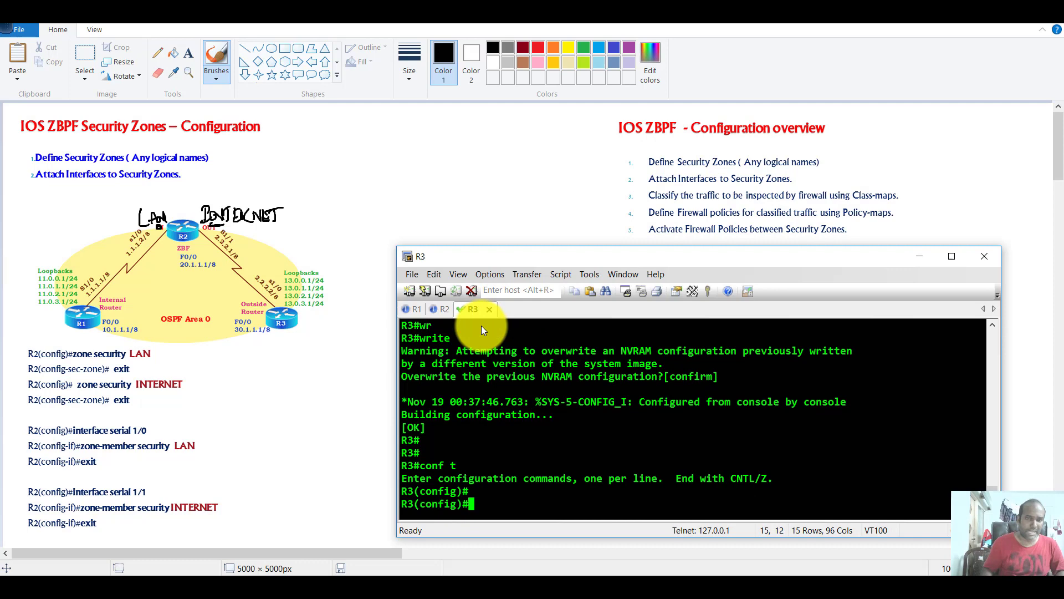
right_click(544, 397)
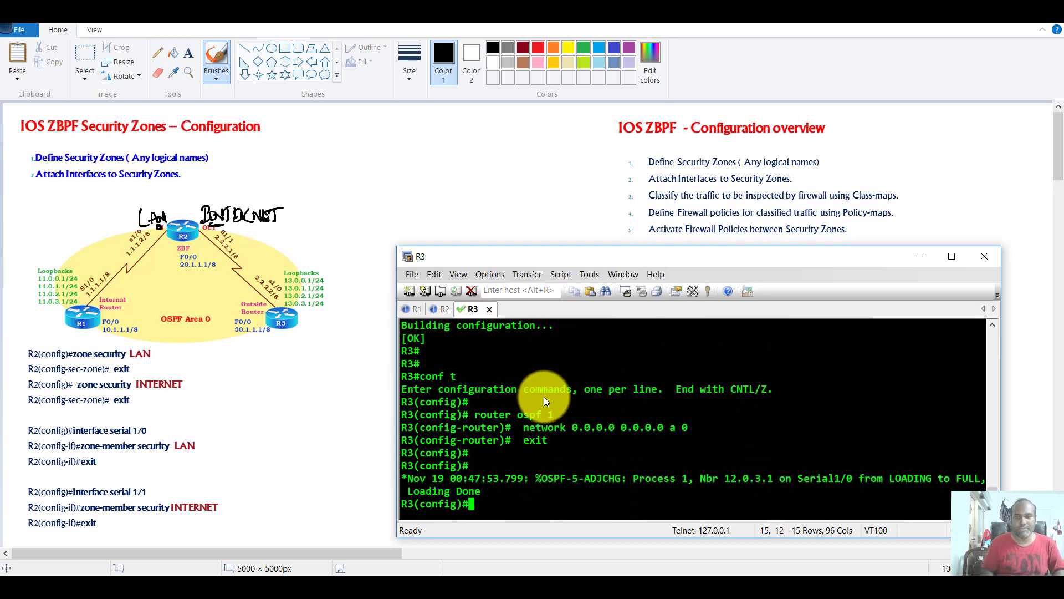
left_click_drag(554, 427, 685, 426)
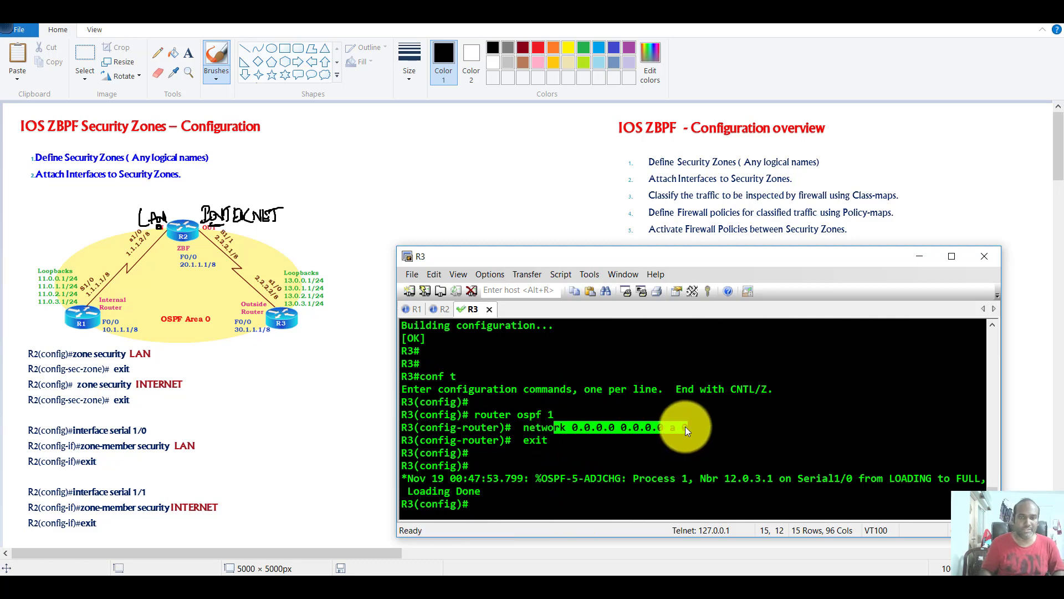
From R1, ping 30.1.1.1 sourced from 10.1.1.1, then ping 13.0.0.1.
left_click(410, 307)
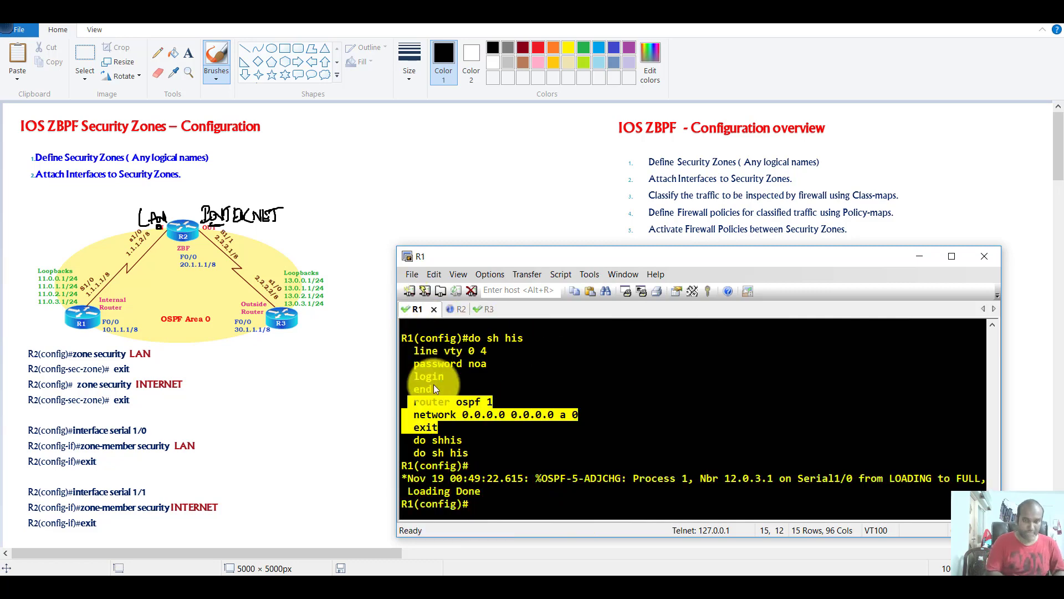
type("end")
key("Return")
type("ping  30")
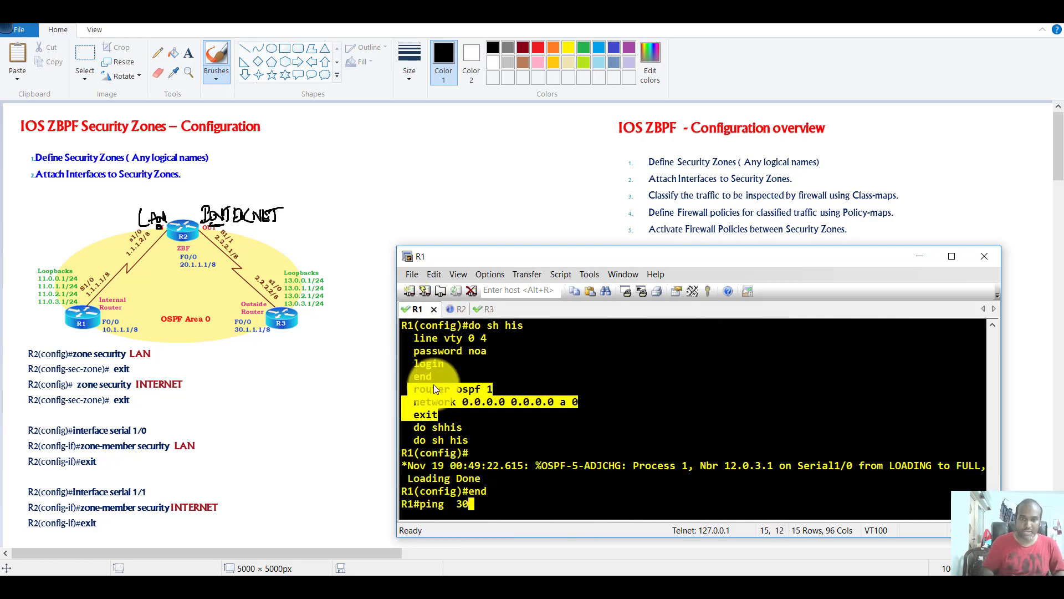
type(".1.1.1 sou")
key("Tab")
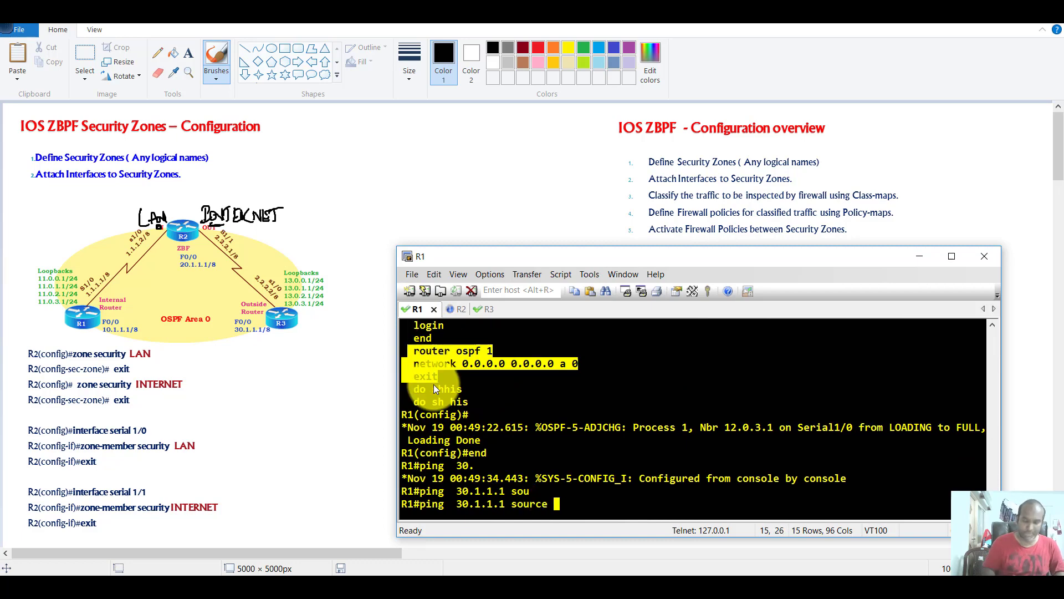
type("10.1.1.1")
key("Return")
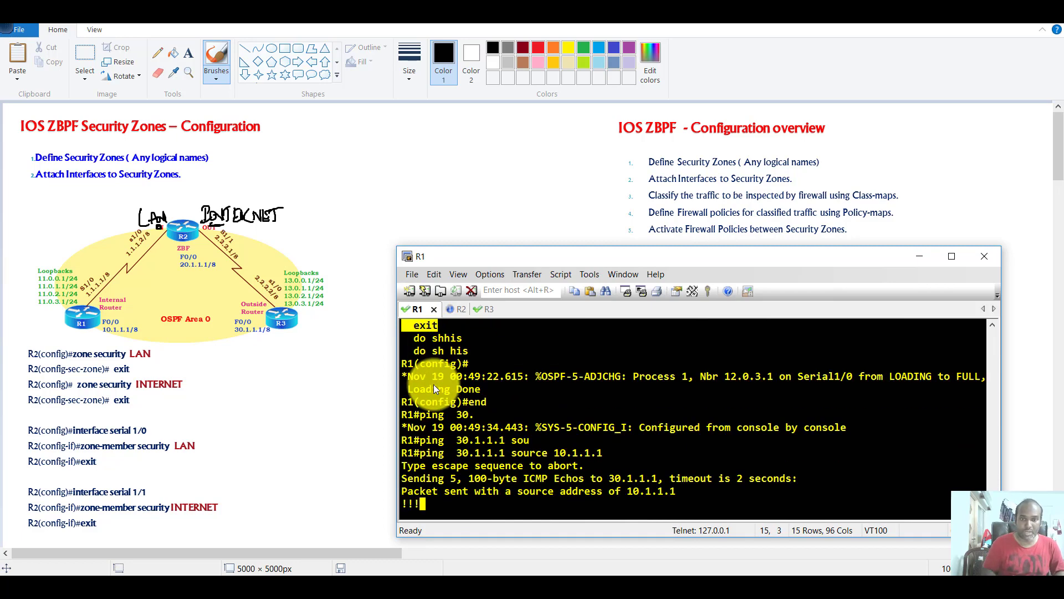
key("Return")
type("ping ")
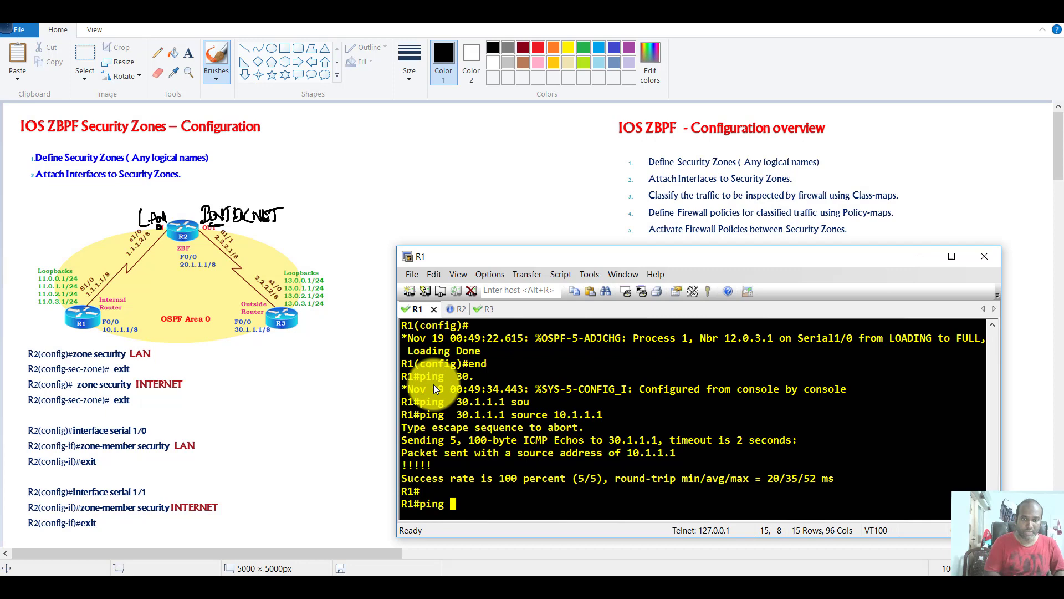
type("13.0.0.1")
key("Return")
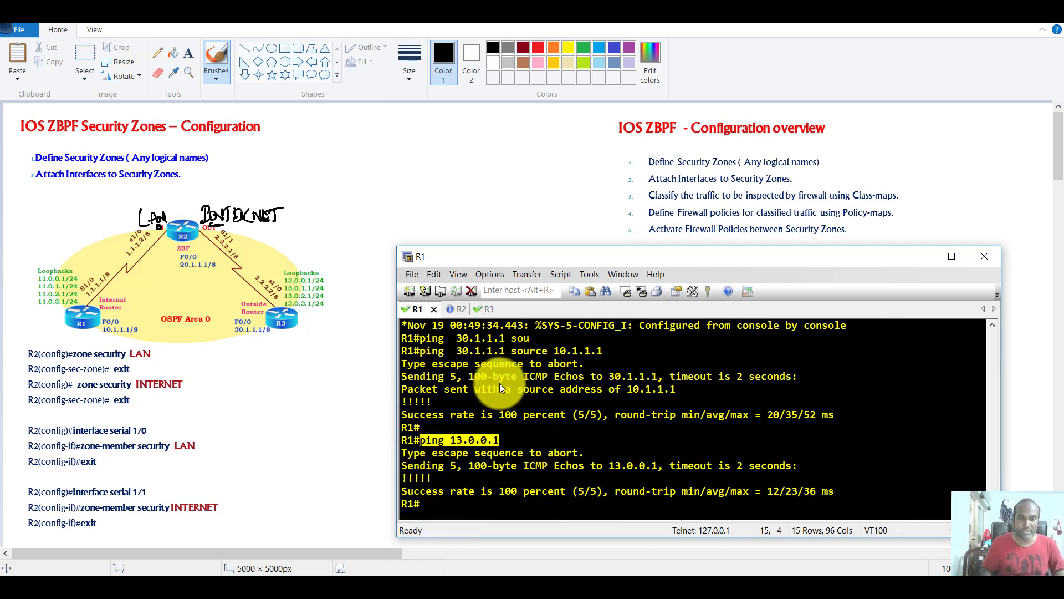
From R3, leave configuration mode and ping 11.0.0.1 successfully.
left_click(483, 310)
type("end")
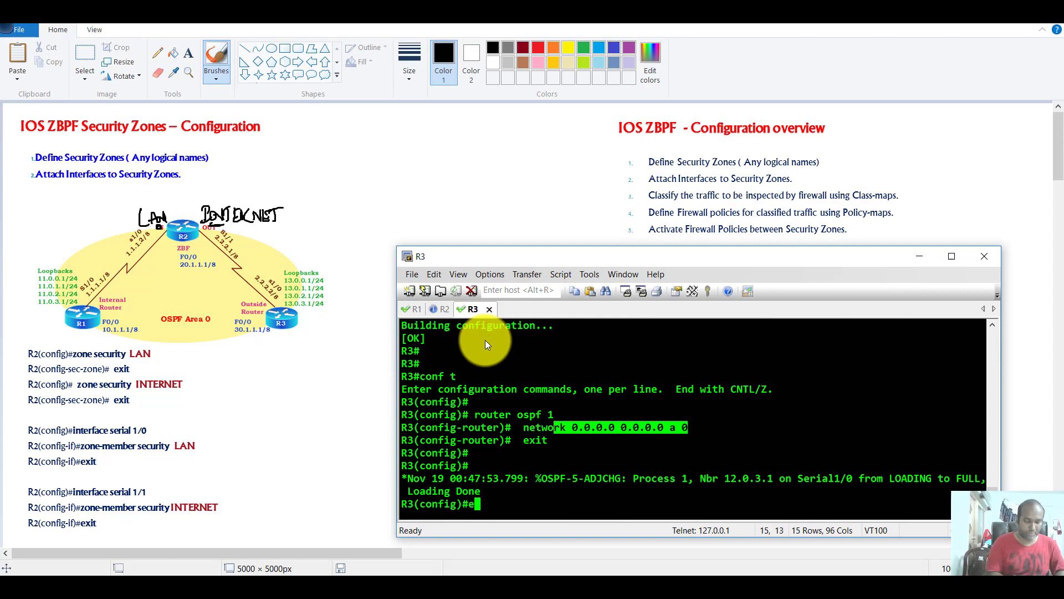
key("Return")
type("ping  11.")
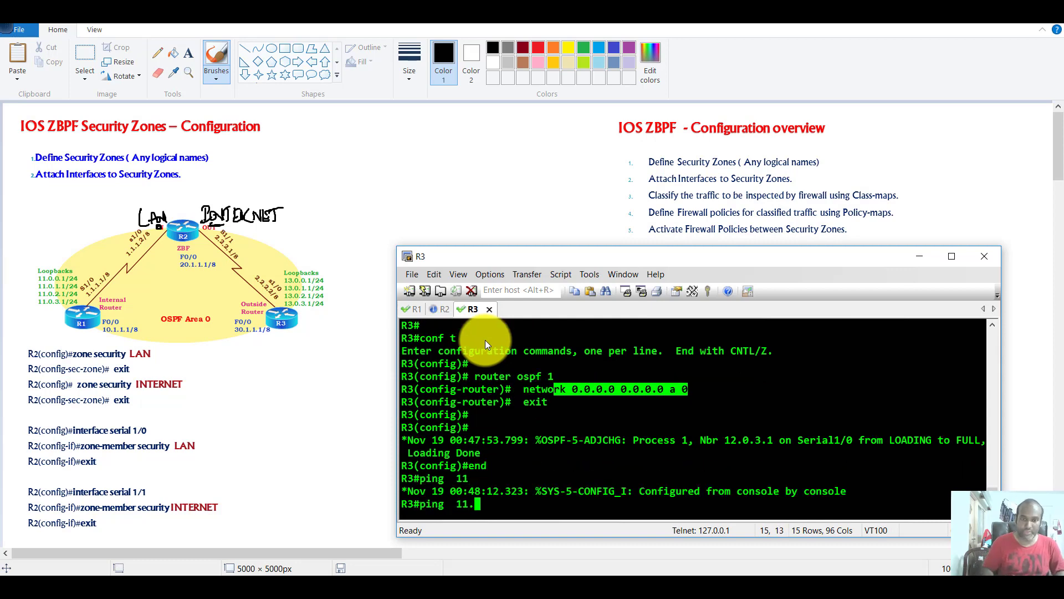
type("0.0.1")
key("Return")
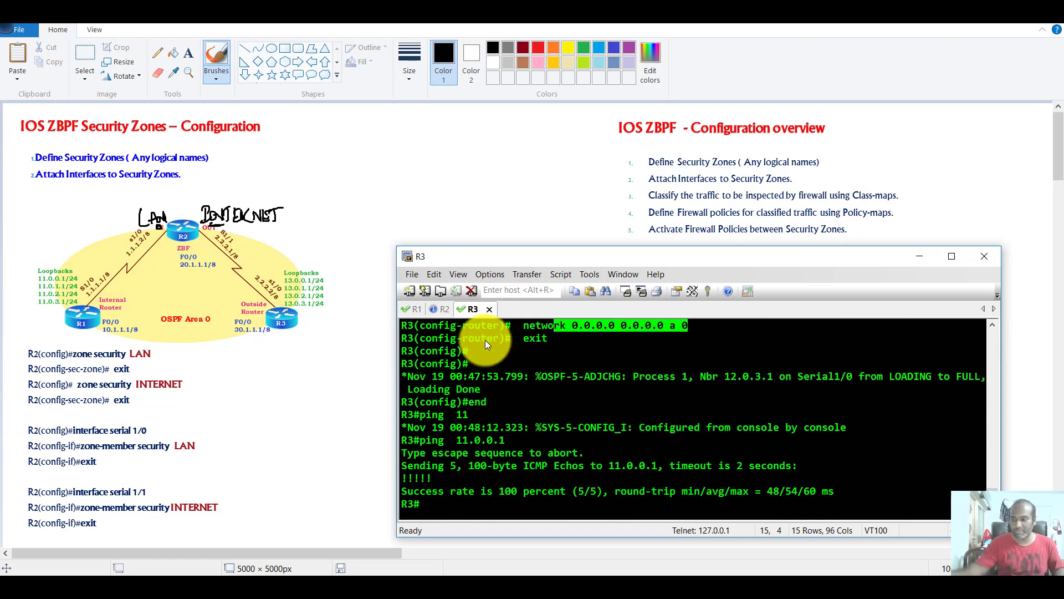
key("ctrl+2")
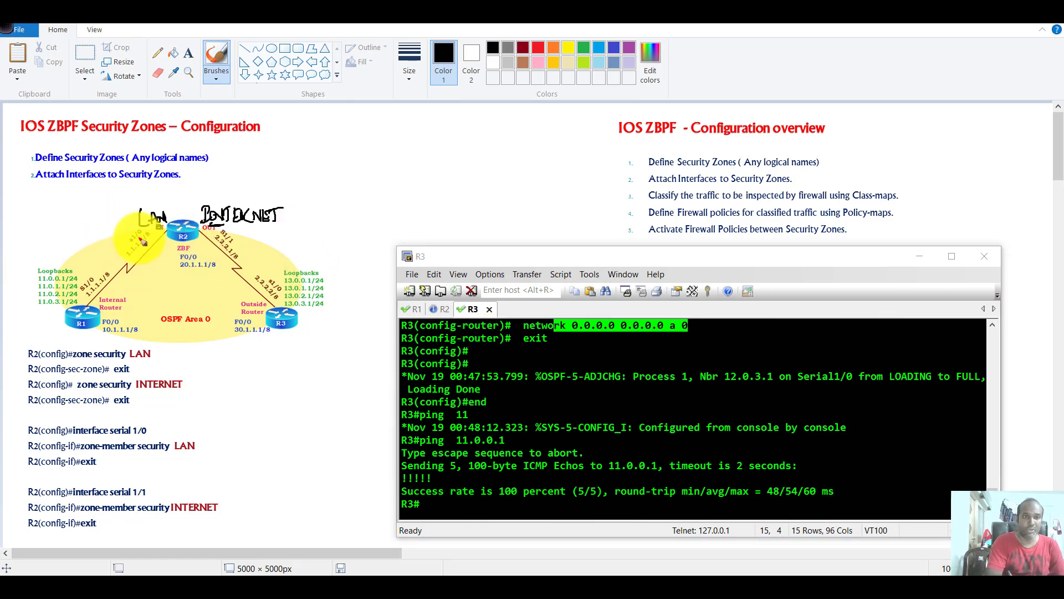
left_click_drag(103, 302, 163, 244)
left_click_drag(150, 248, 247, 285)
left_click_drag(246, 270, 244, 286)
mouse_move(196, 222)
left_mouse_down()
mouse_move(165, 223)
mouse_move(166, 201)
mouse_move(216, 193)
mouse_move(145, 200)
mouse_move(131, 225)
mouse_move(166, 224)
left_mouse_up()
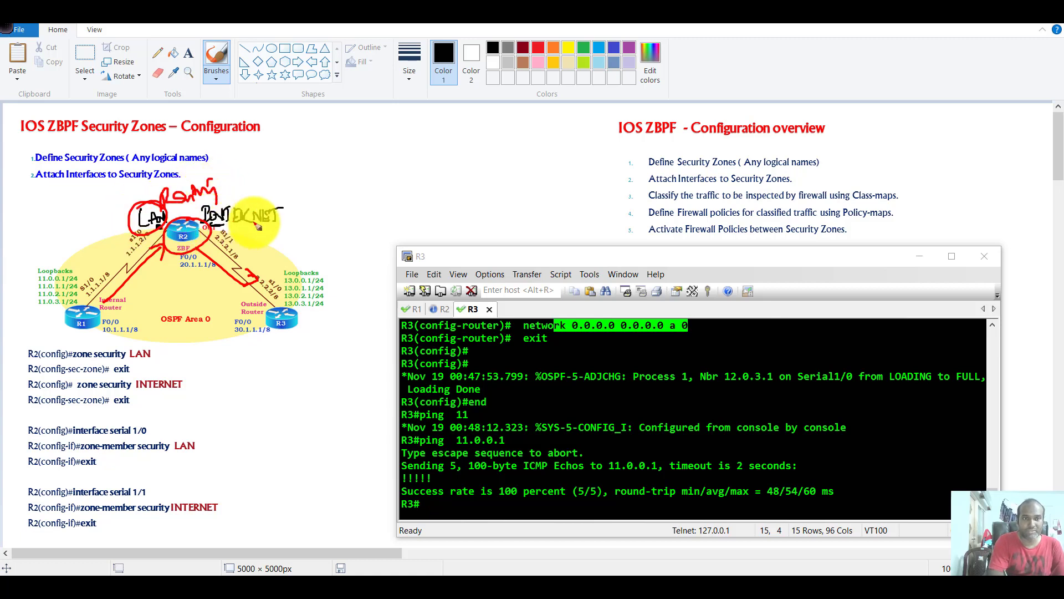
mouse_move(256, 224)
left_mouse_down()
mouse_move(271, 191)
mouse_move(210, 194)
mouse_move(222, 228)
left_mouse_up()
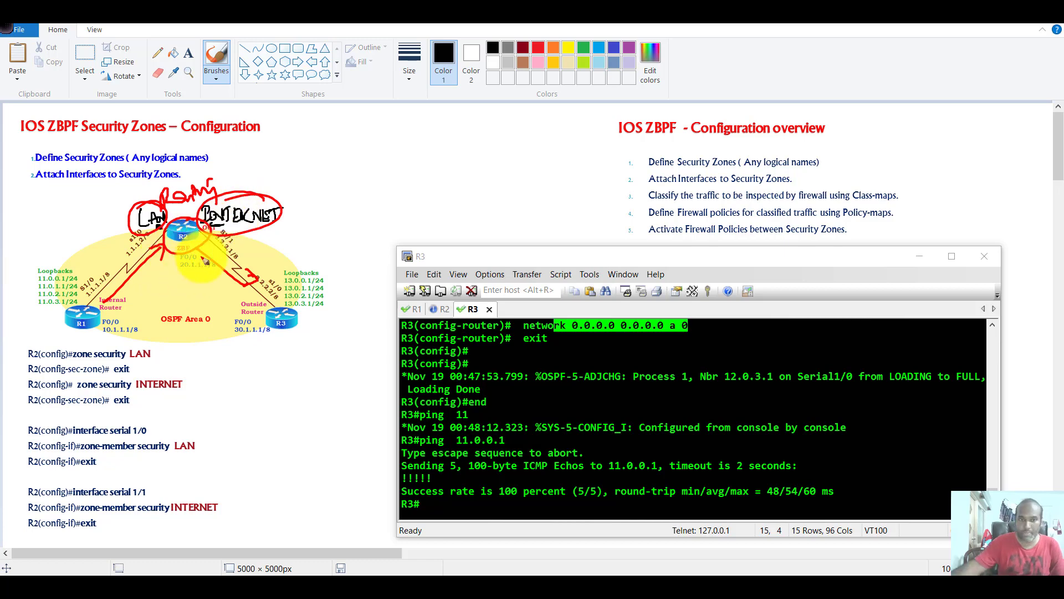
key("Escape")
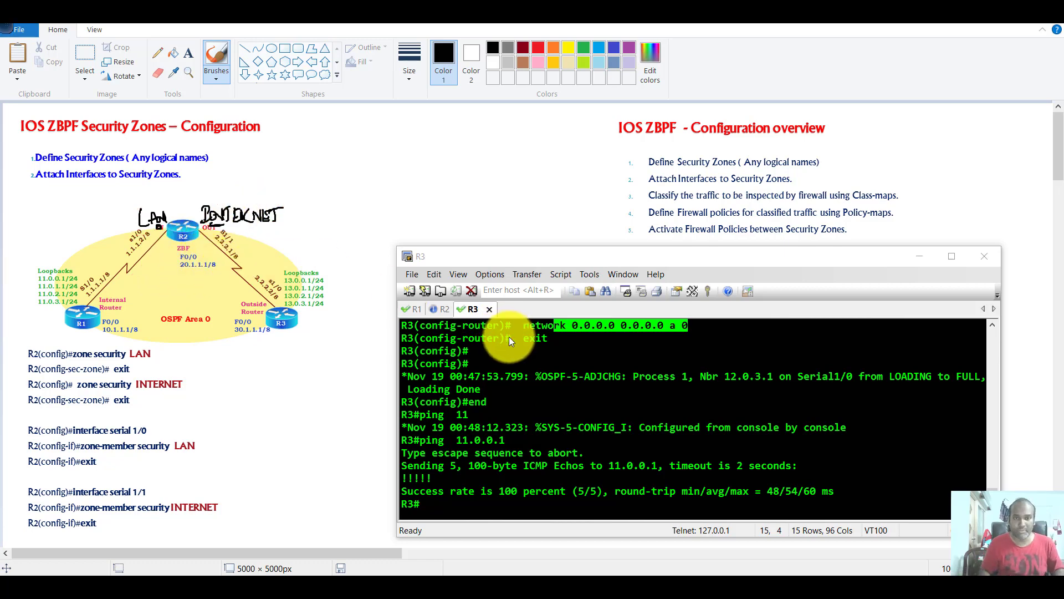
Put R2 back into global configuration mode and glance at the GNS3 topology.
left_click(442, 310)
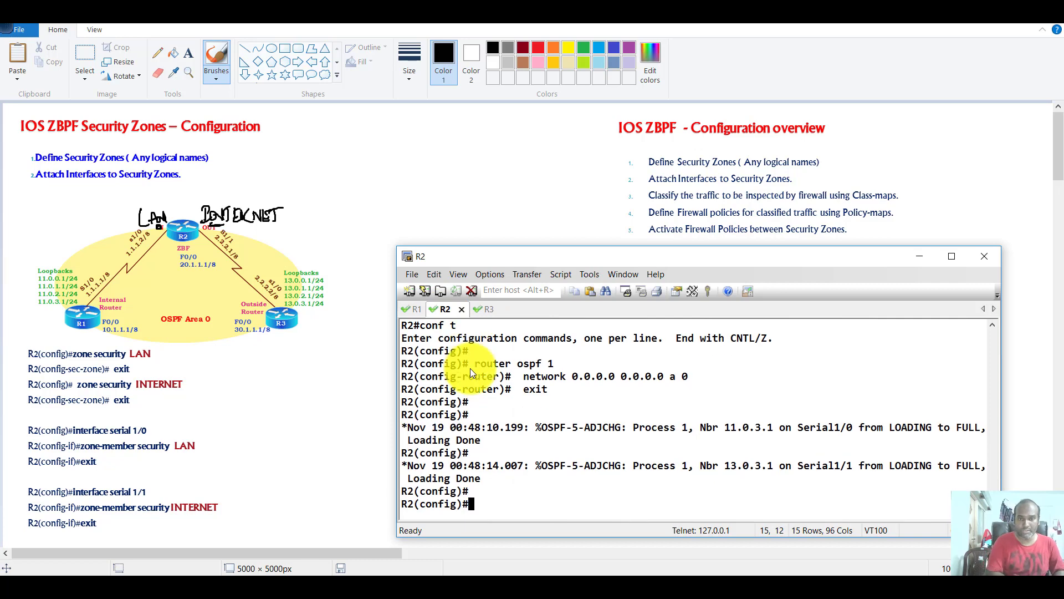
type("end")
key("Return")
type("conf t")
key("Return")
key("Return")
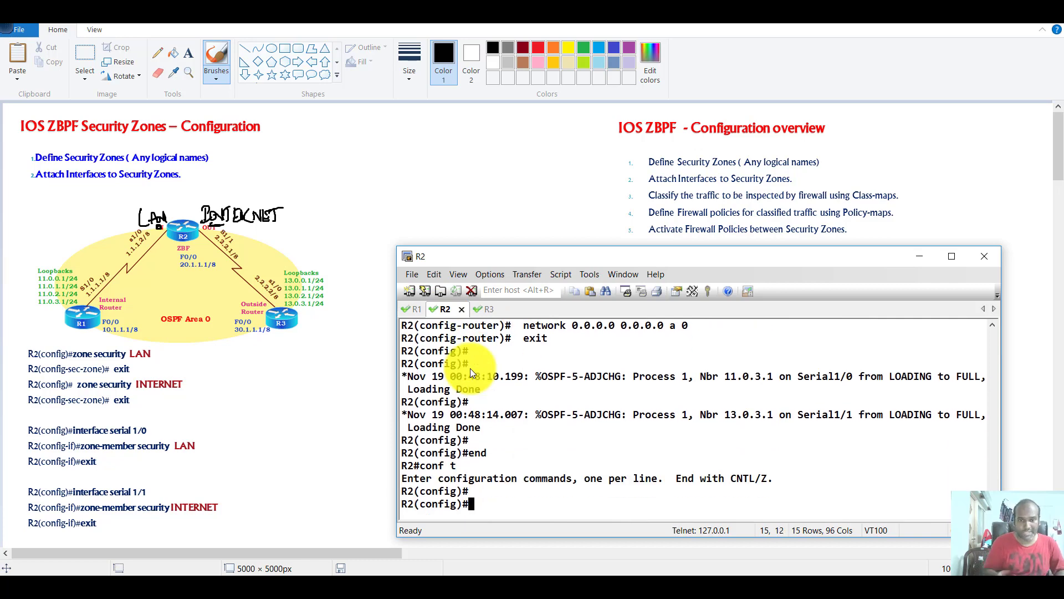
left_click(360, 593)
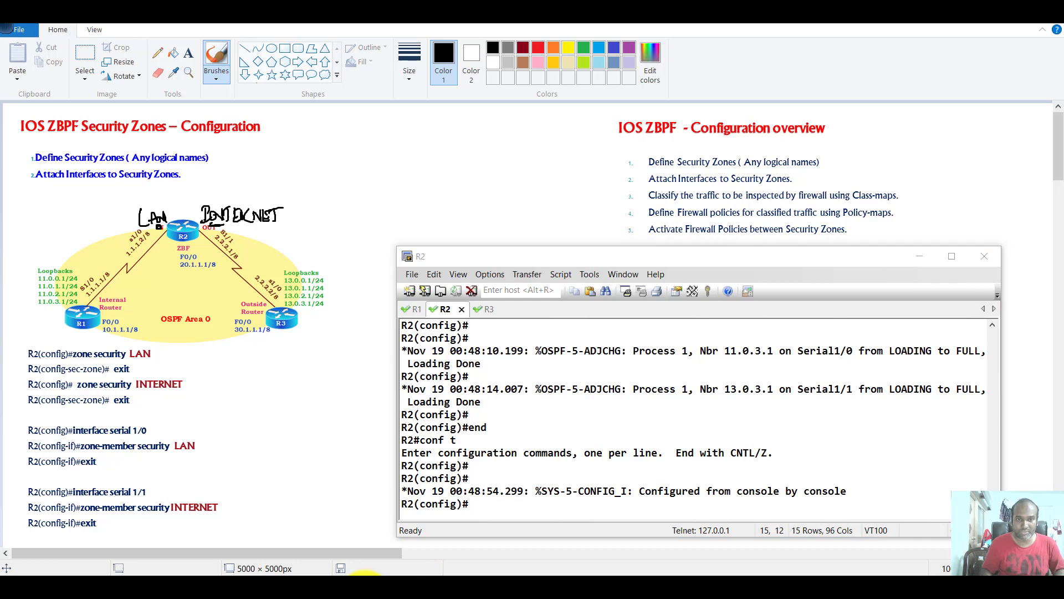
left_click(364, 594)
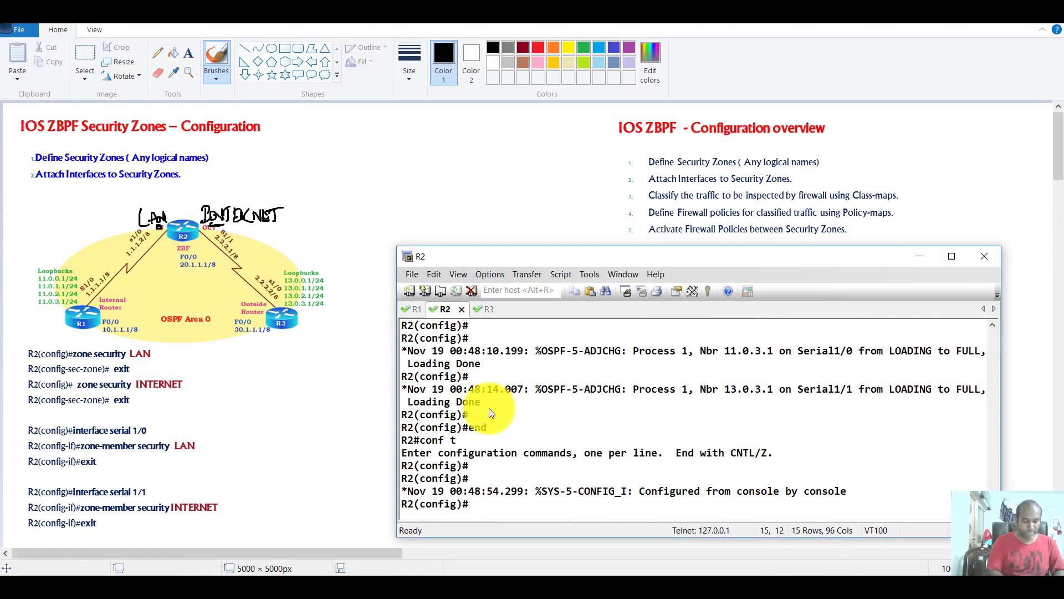
Create the security zone LAN on R2 with zone security LAN, then exit.
type("zo")
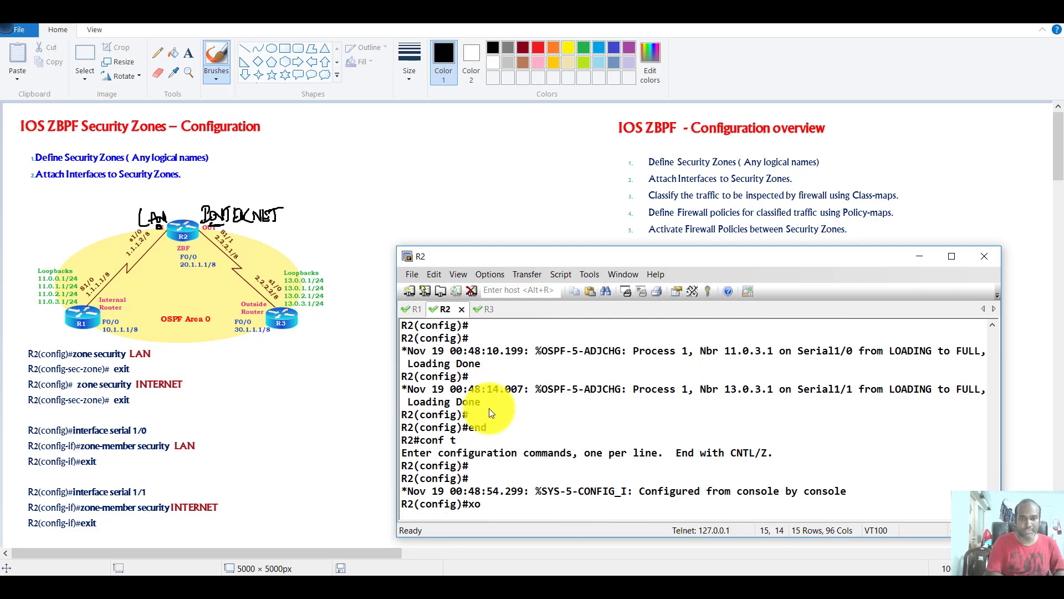
key("Tab")
type("?")
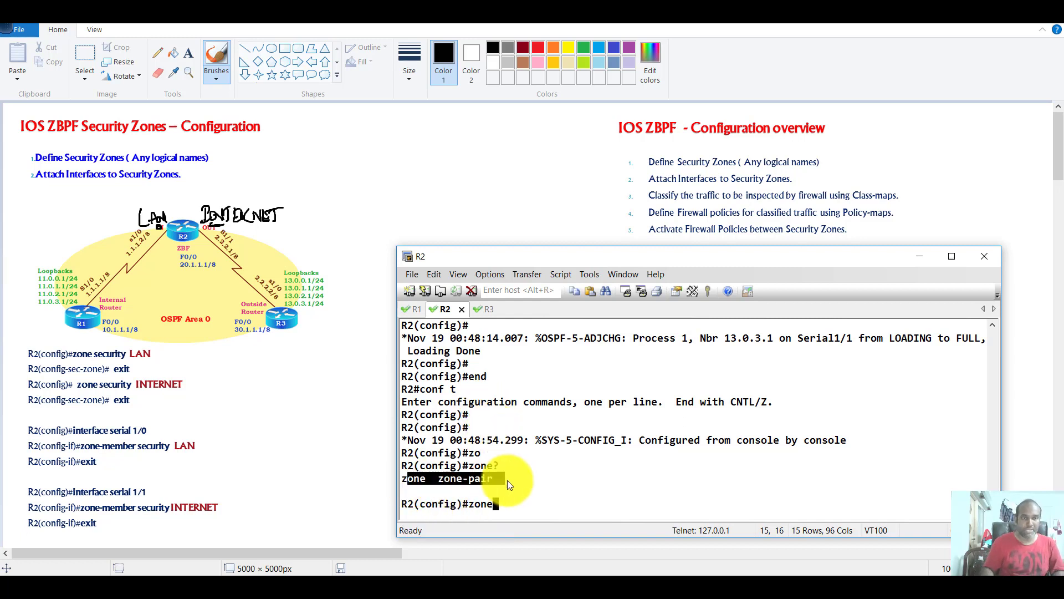
type("se")
key("Tab")
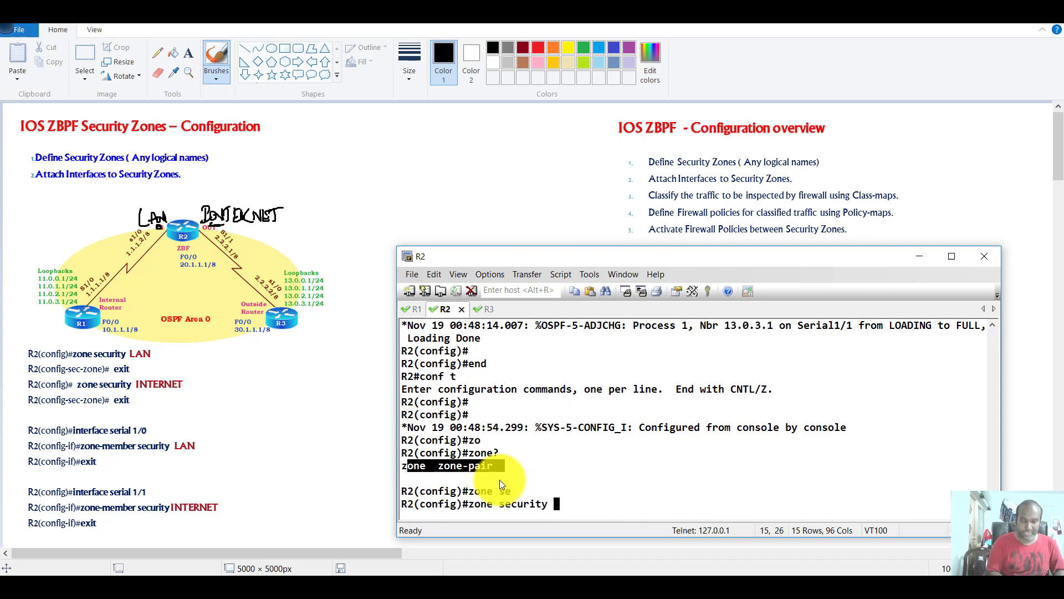
type("?LAN")
key("Return")
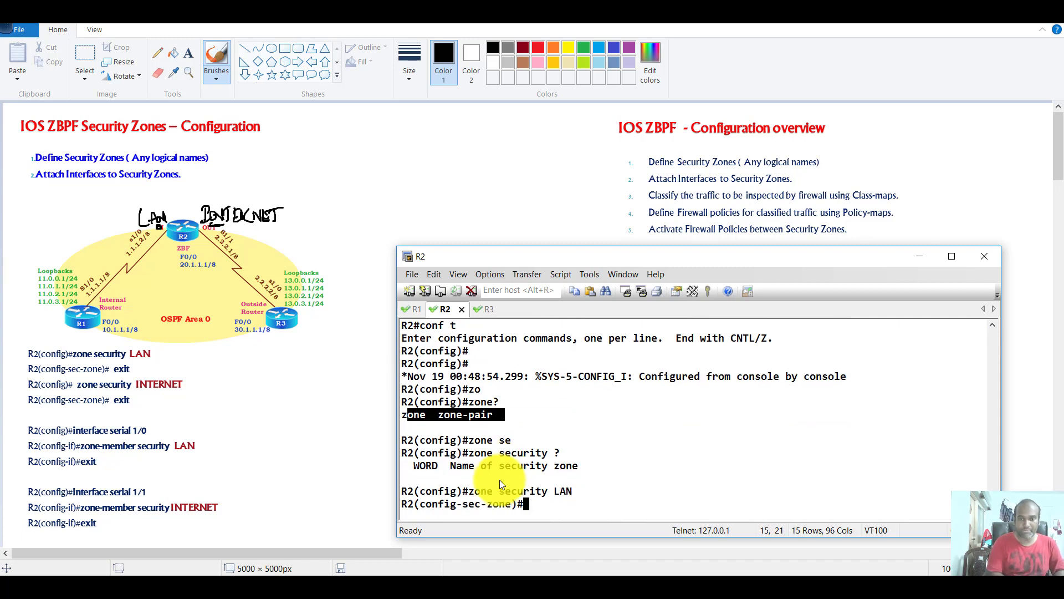
type("exit")
key("Return")
Create the security zone INTERNET from the recalled command, then exit.
key("Up")
key("BackSpace")
key("BackSpace")
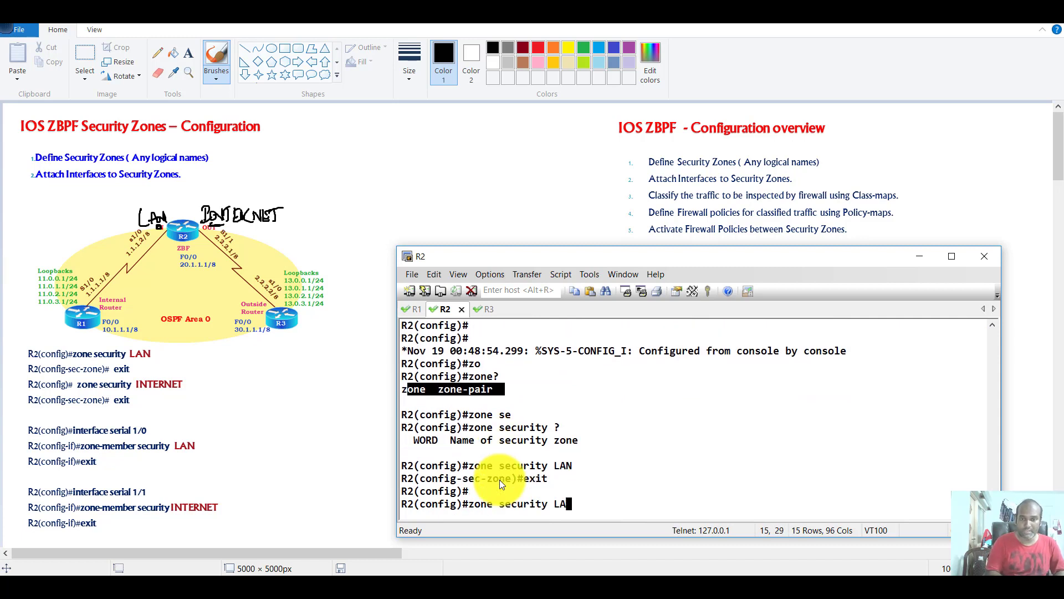
key("BackSpace")
type("INTERNET")
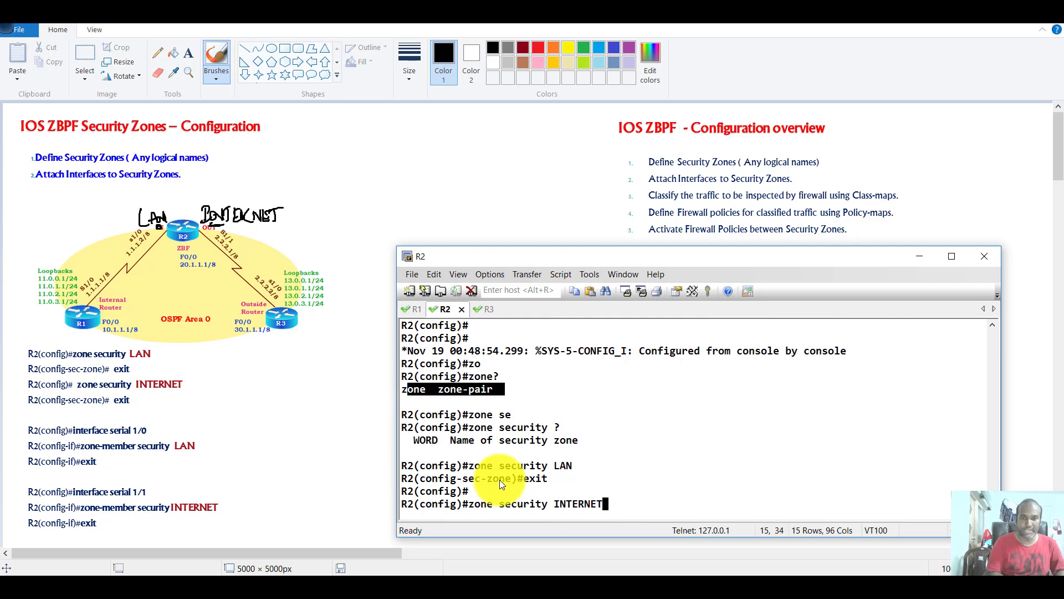
key("Return")
type("exit")
key("Return")
key("Return")
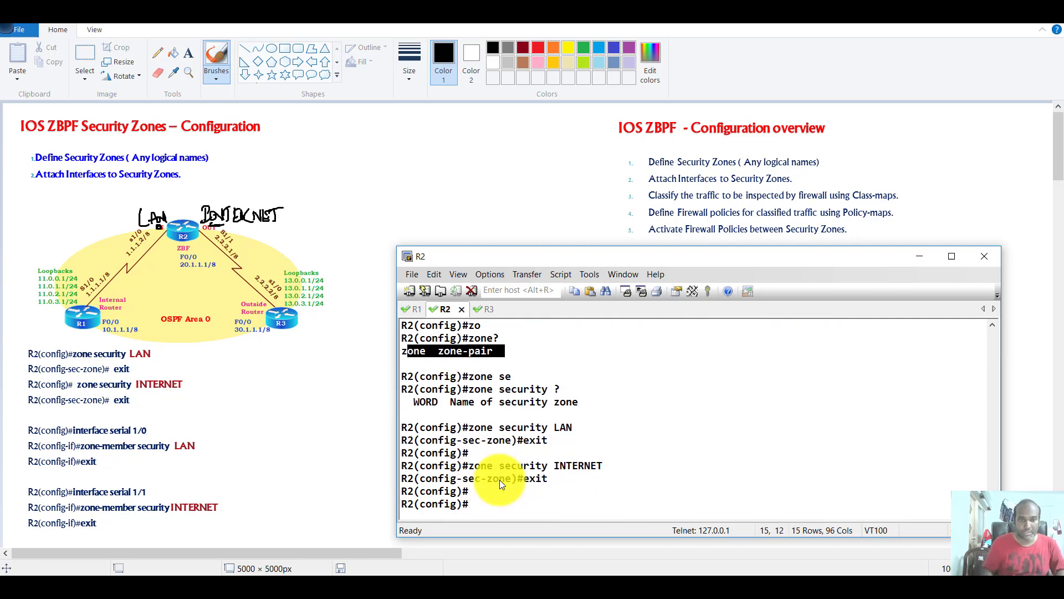
Assign interface s1/0 to the LAN zone with zone-member security LAN.
type("int s1")
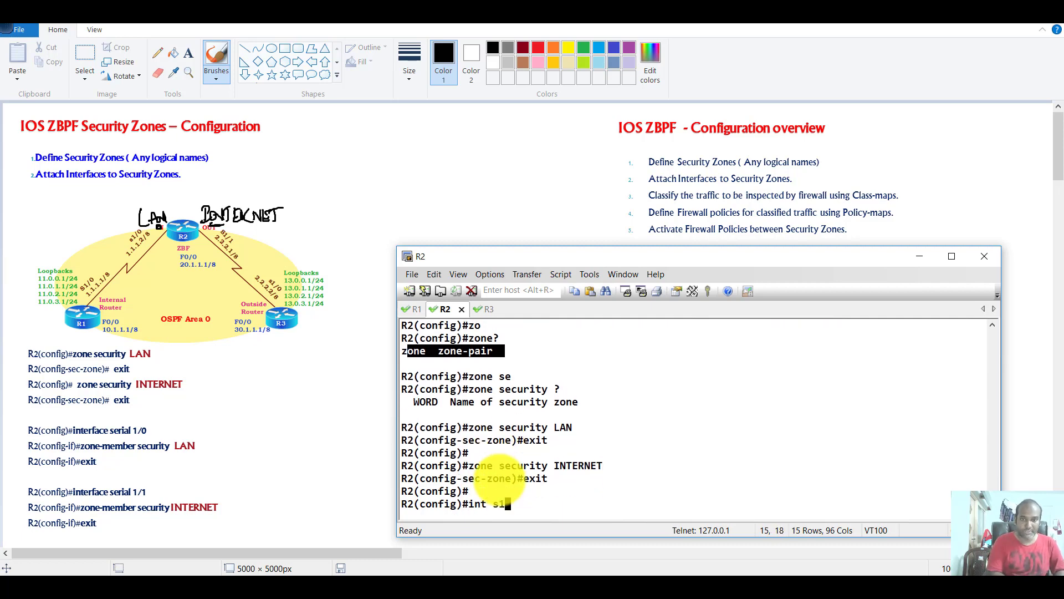
type("/0")
key("Return")
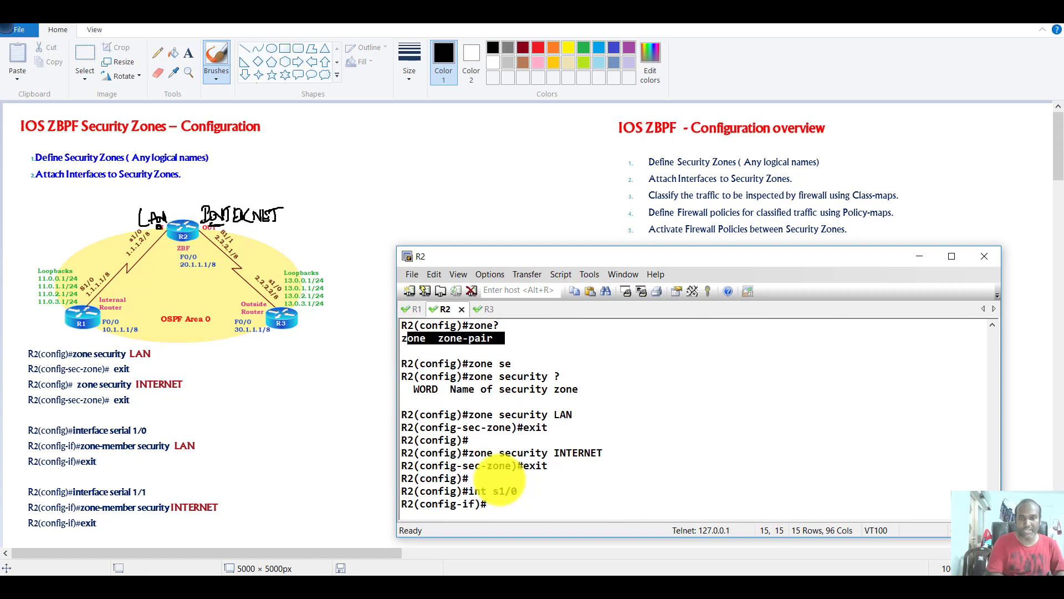
type("z")
key("Tab")
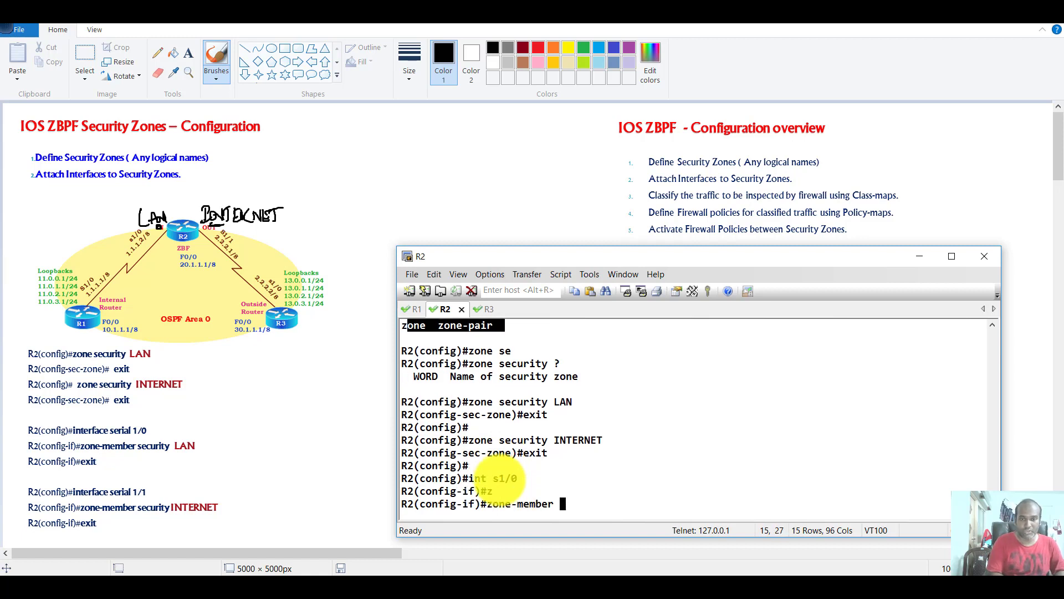
type("se")
key("Tab")
type("LAN")
key("Return")
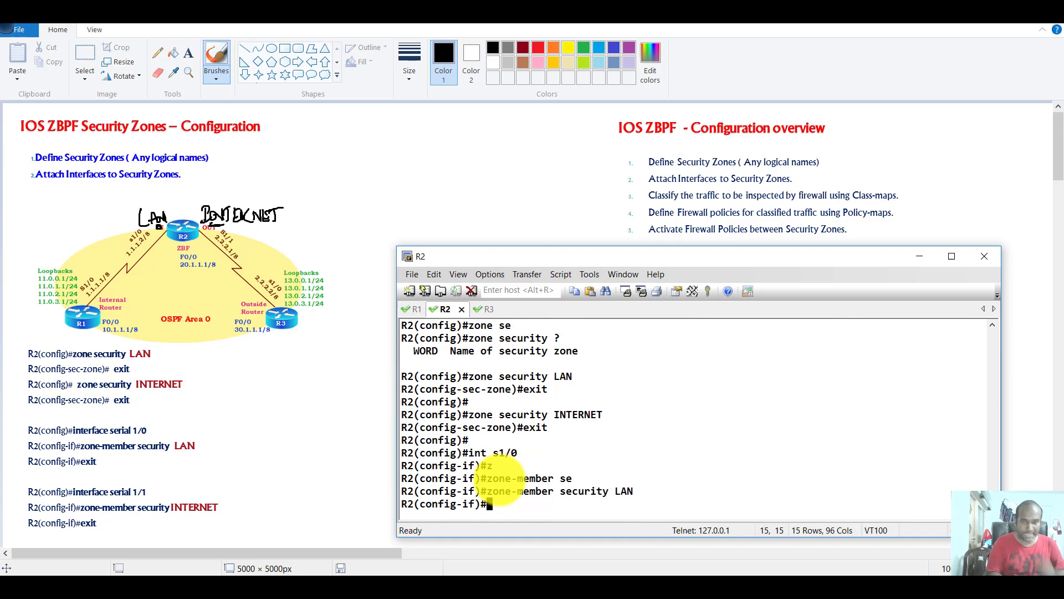
Assign interface s1/1 to the INTERNET zone with zone-member security INTERNET.
type("int s1/1")
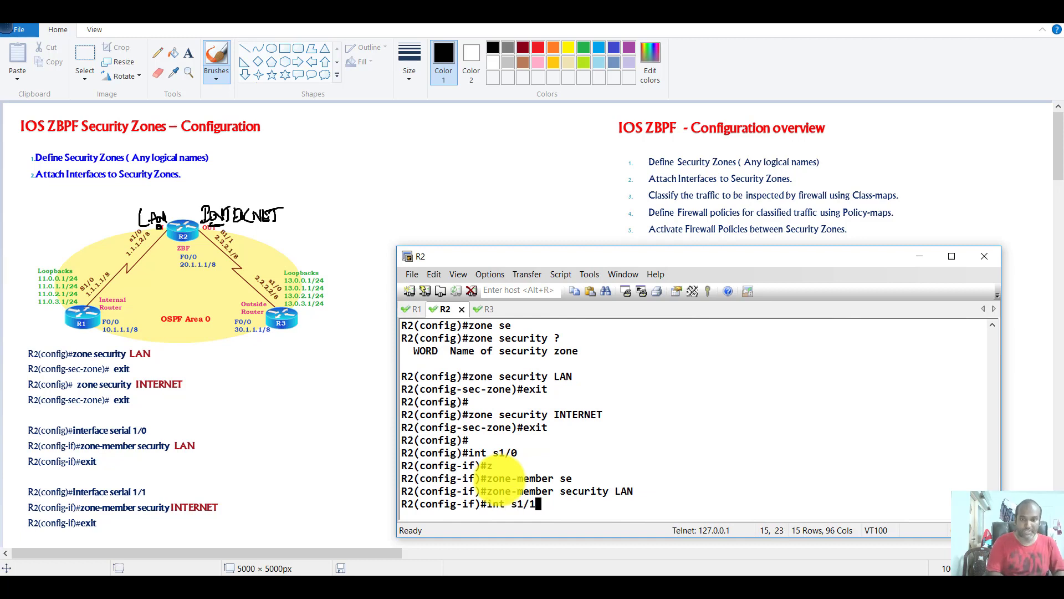
key("Return")
key("Up")
key("Up")
key("BackSpace")
key("BackSpace")
key("BackSpace")
type("INTERNET")
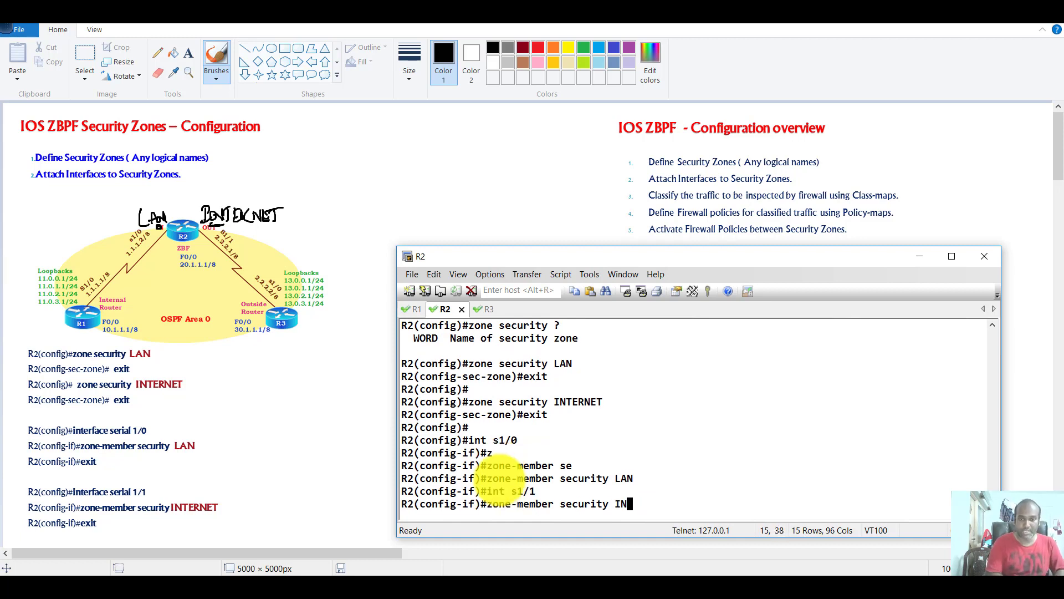
key("Return")
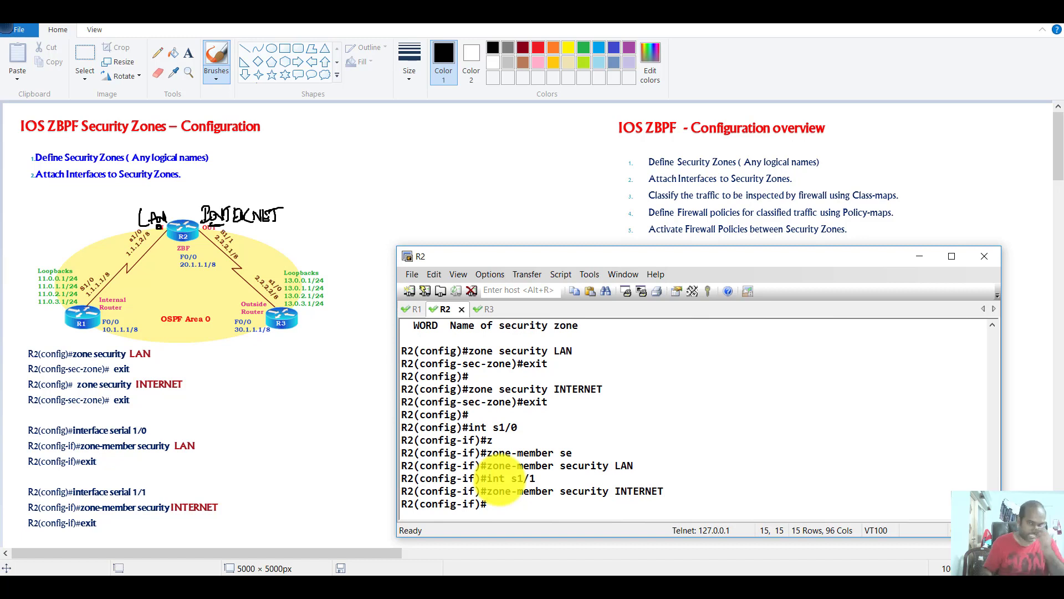
key("ctrl+shift+3")
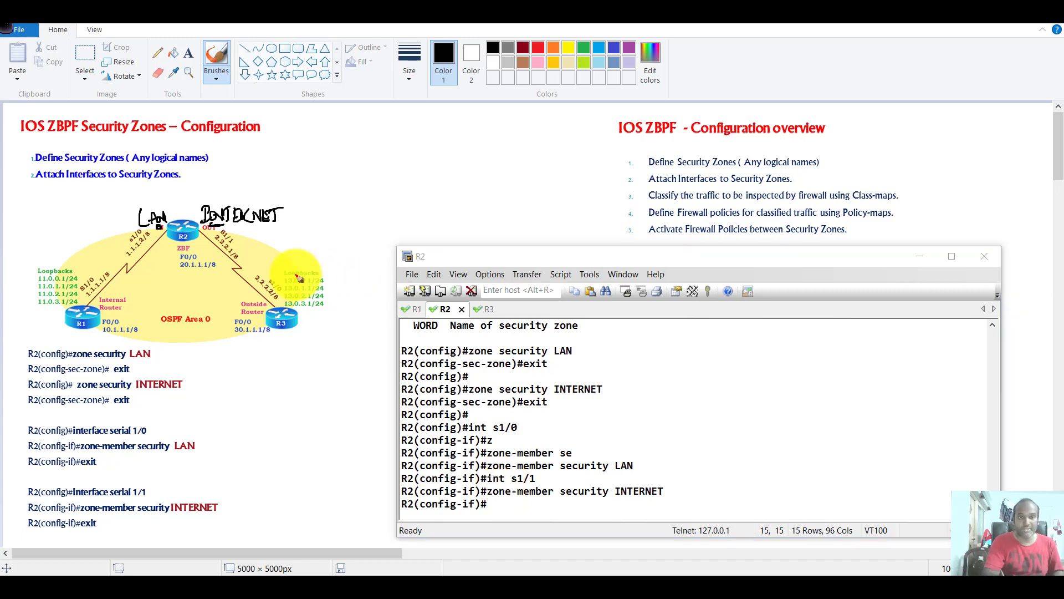
Cross out the LAN–INTERNET path on the diagram and re-run R1's ping to 30.1.1.1 from 10.1.1.1.
mouse_move(152, 203)
left_mouse_down()
mouse_move(229, 198)
mouse_move(158, 205)
mouse_move(190, 196)
left_mouse_up()
left_click_drag(191, 189, 181, 194)
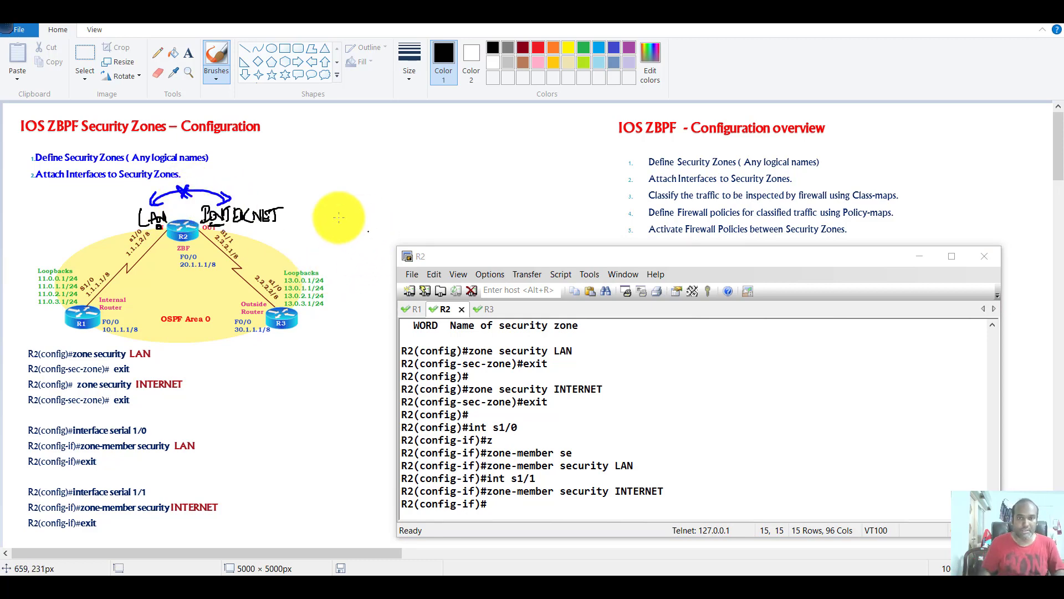
left_click(406, 311)
key("Return")
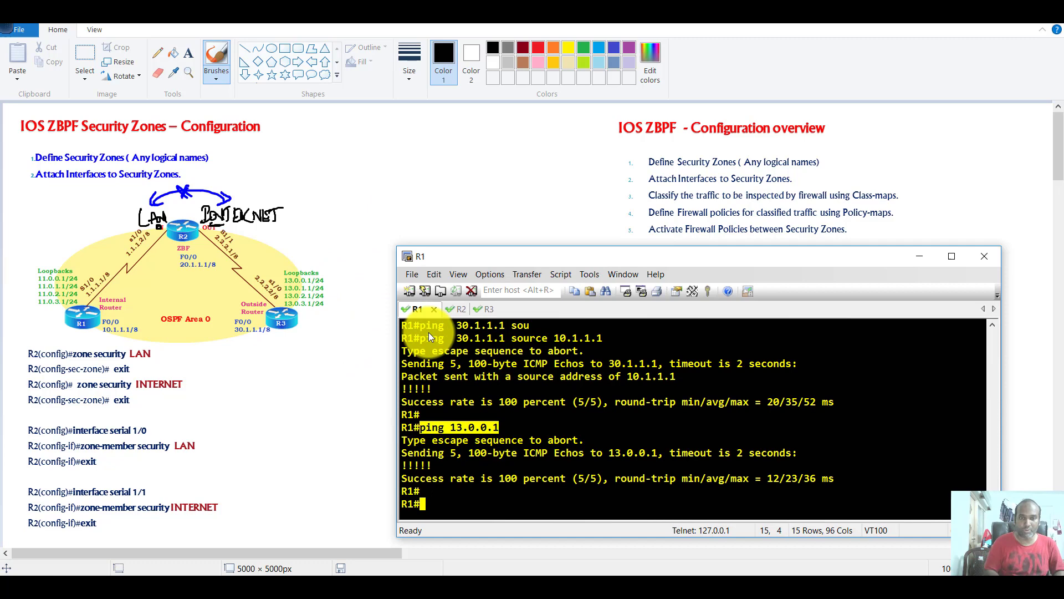
key("Up")
key("Up")
key("Return")
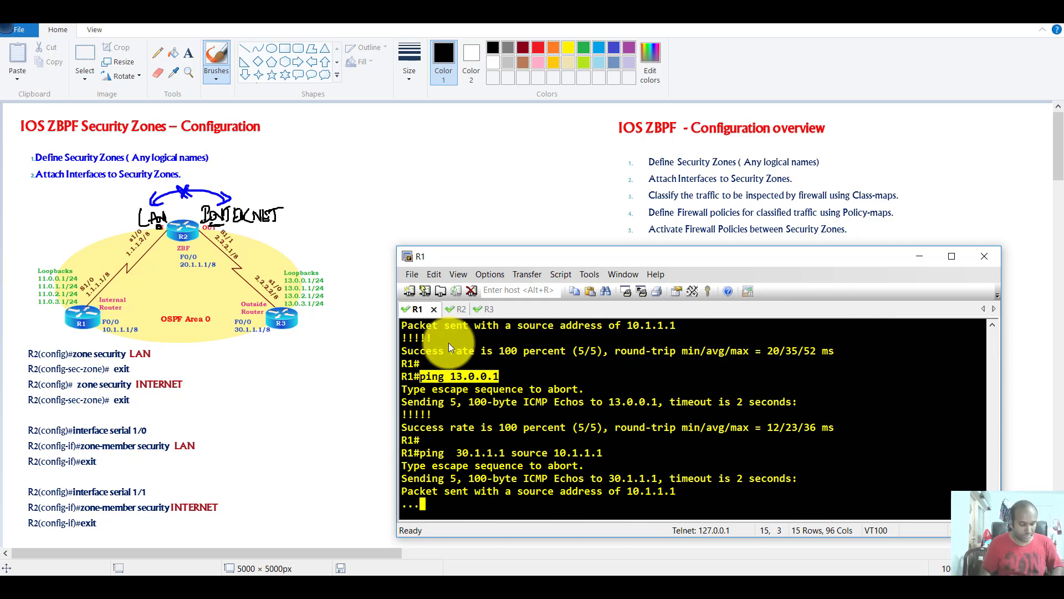
Re-run R3's ping to 11.0.0.1, which now times out, and clear the annotations.
left_click(476, 310)
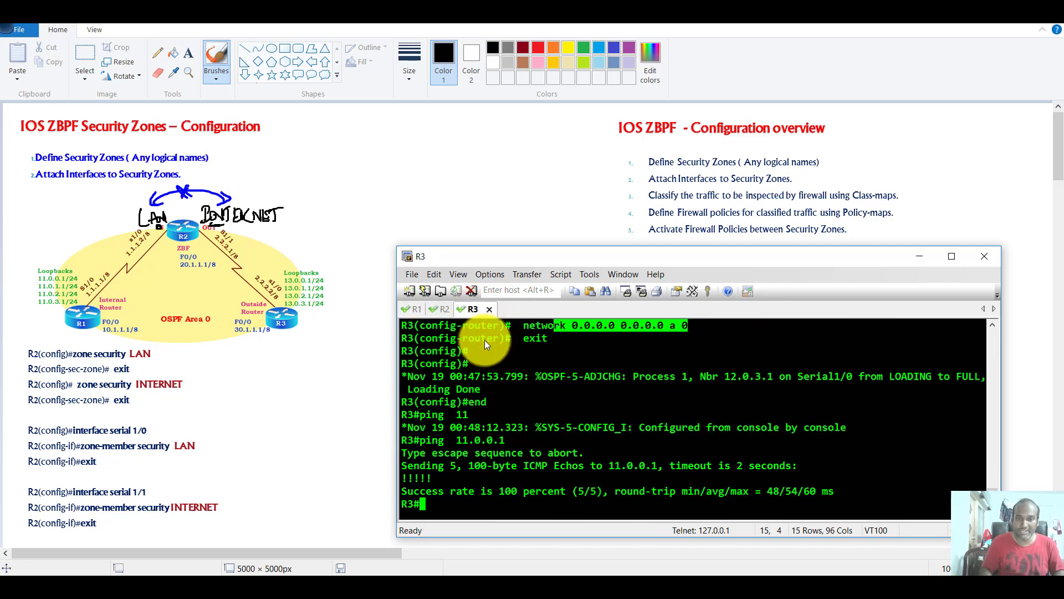
key("Return")
key("Return")
key("Up")
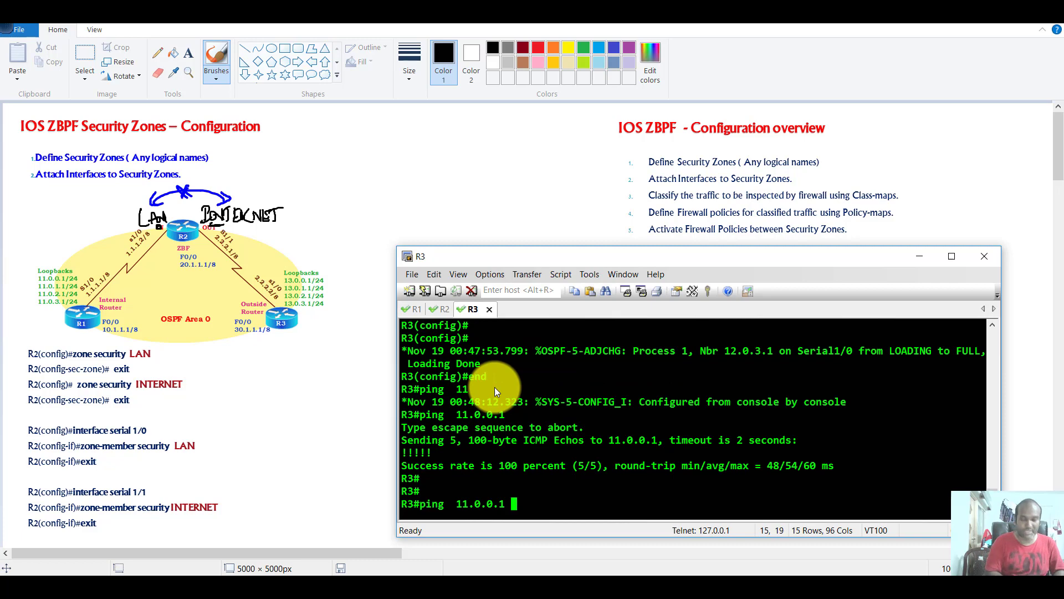
key("Return")
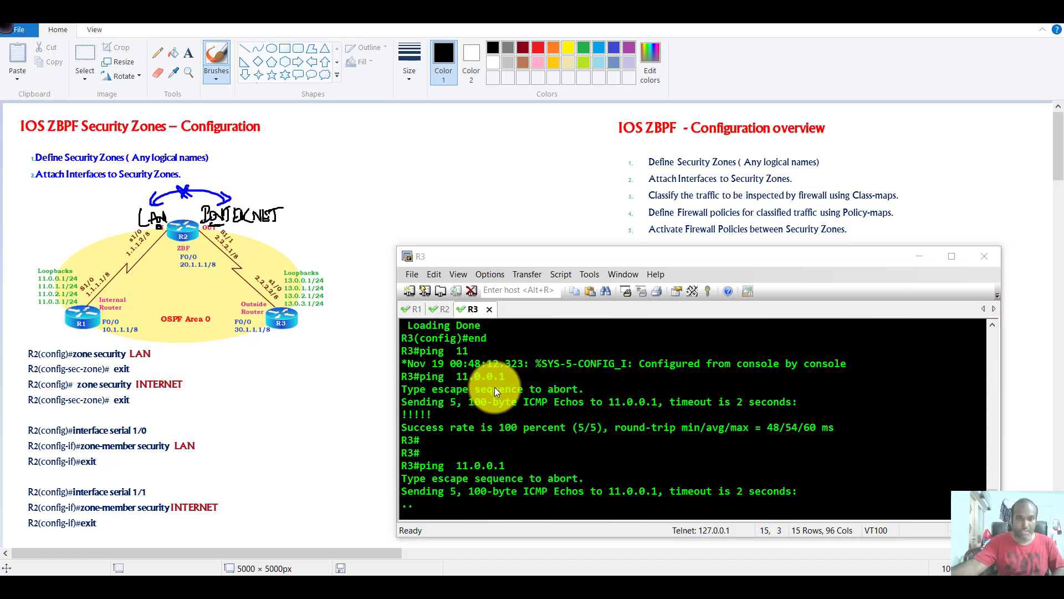
key("Escape")
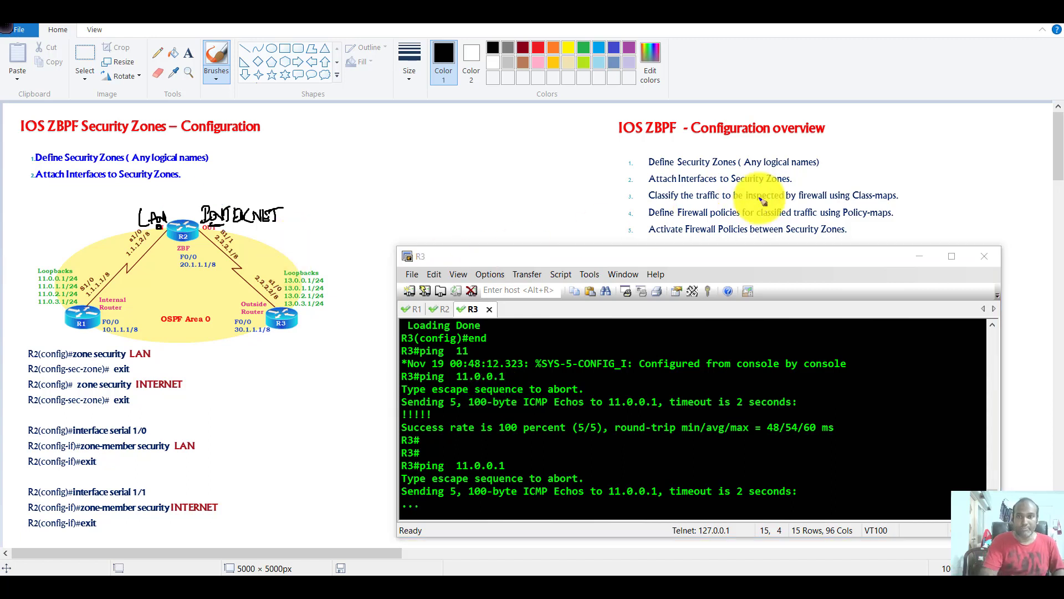
Draw a green box around configuration overview items 3–5 and a left-pointing arrow beside it.
mouse_move(675, 183)
left_mouse_down()
mouse_move(640, 209)
mouse_move(641, 234)
left_mouse_up()
mouse_move(743, 190)
left_mouse_down()
mouse_move(916, 191)
mouse_move(918, 226)
left_mouse_up()
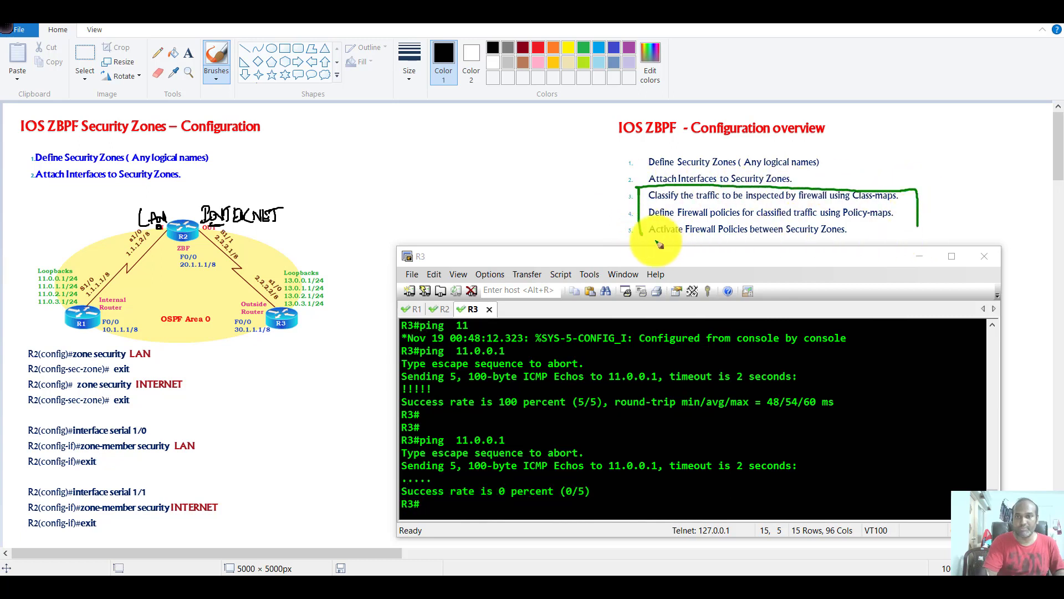
left_click_drag(643, 238, 907, 232)
left_click_drag(647, 214, 622, 231)
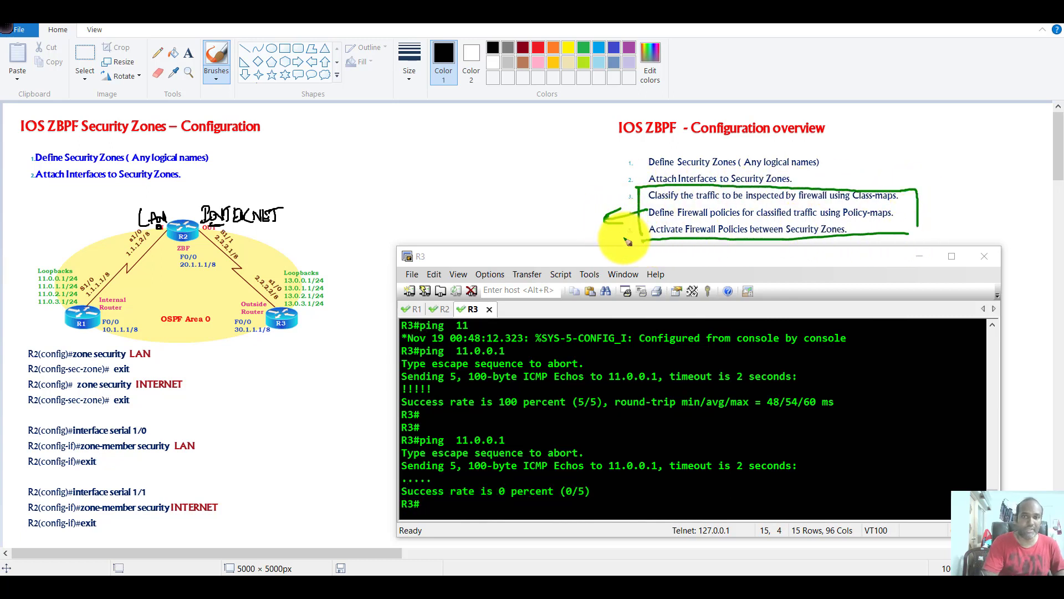